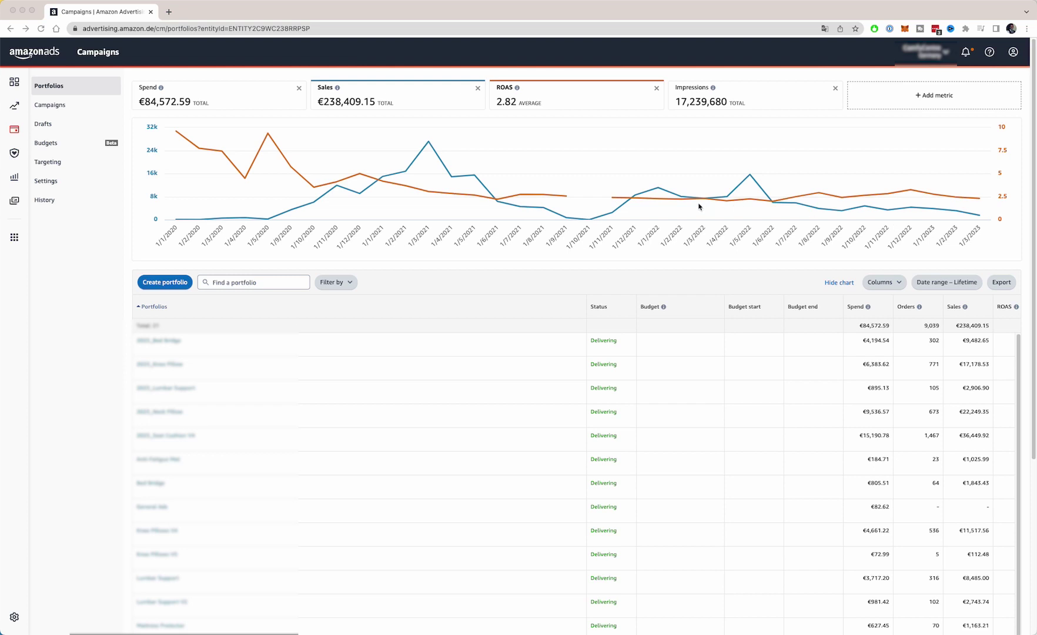
# From the portfolios overview, create a new portfolio named Test_Product
pyautogui.click(65, 108)
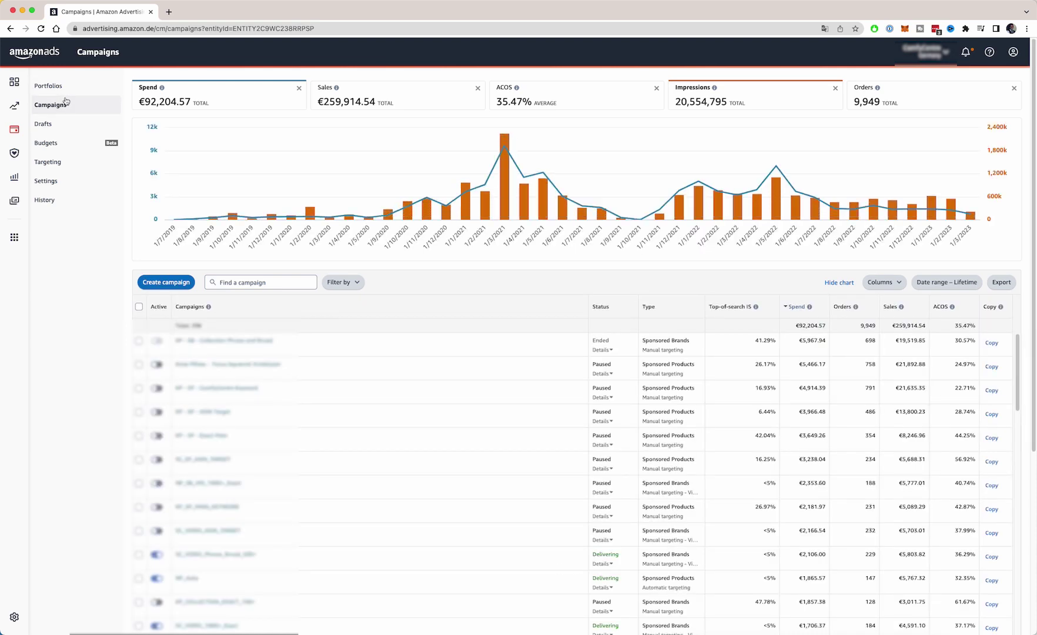
pyautogui.click(68, 89)
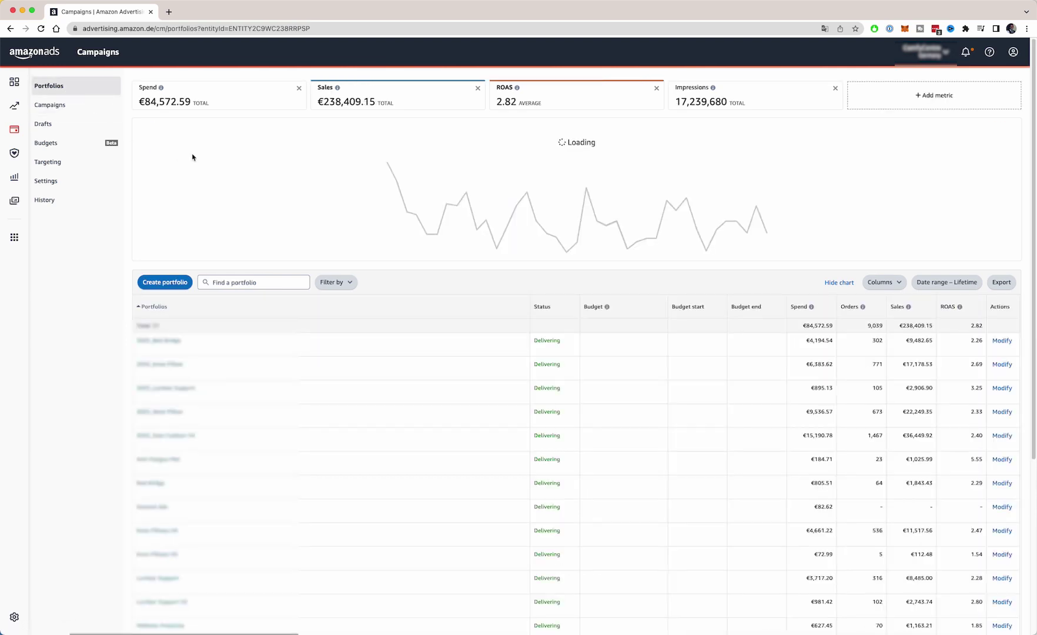
pyautogui.click(180, 283)
pyautogui.click(456, 346)
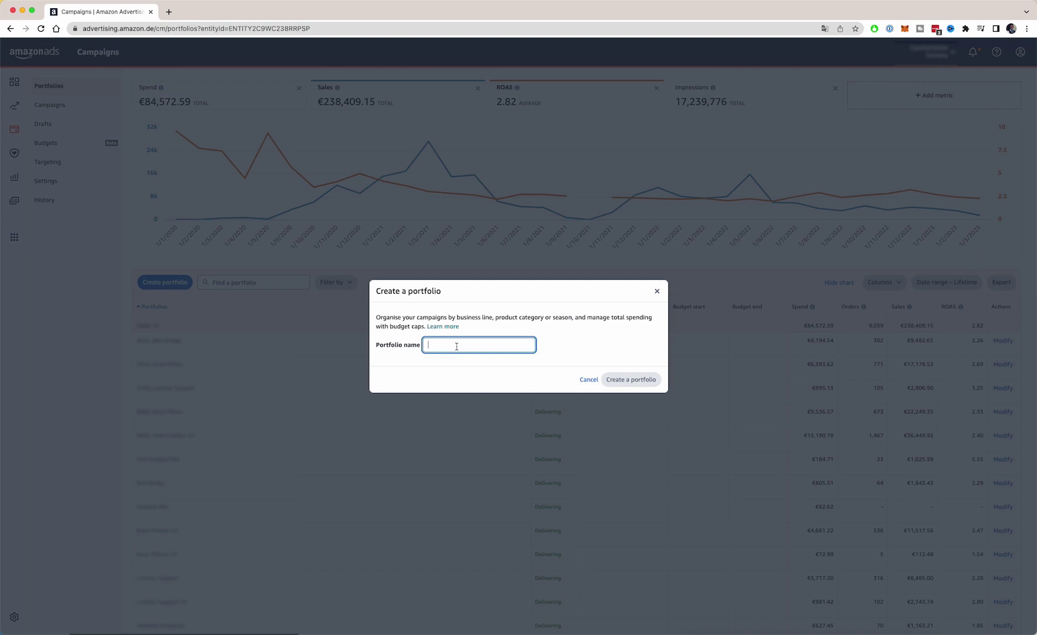
pyautogui.write('Test_Product')
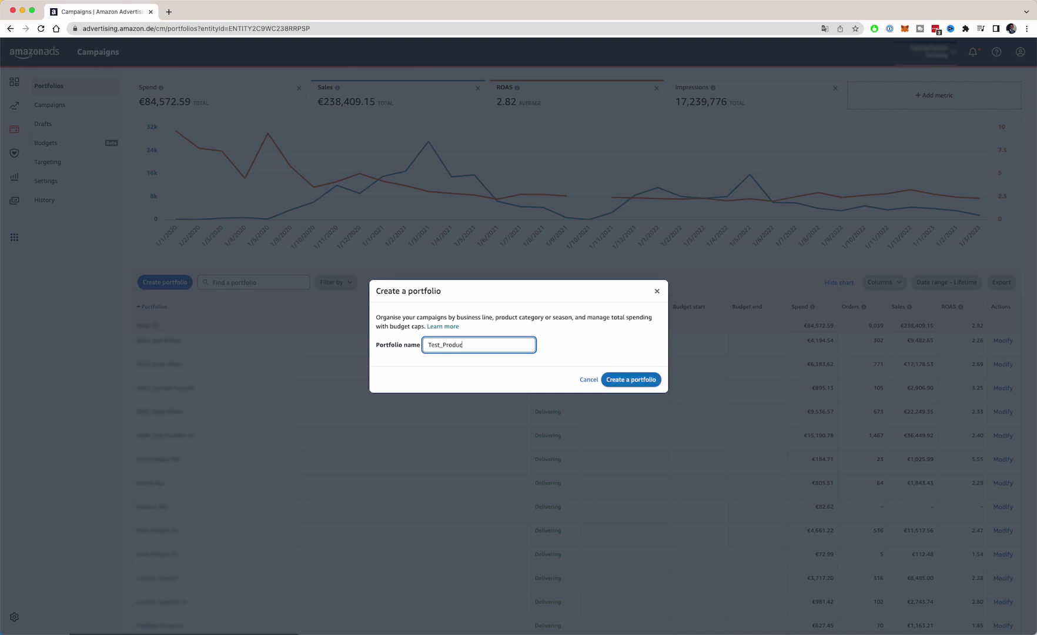
pyautogui.click(636, 382)
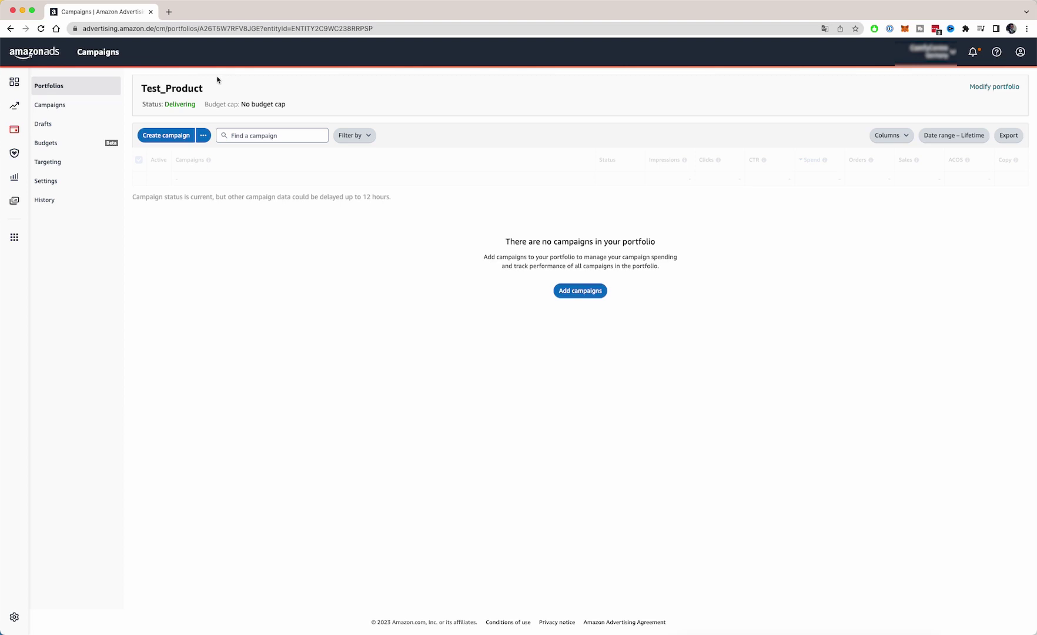
# Start a new campaign in Test_Product and choose the Sponsored Products type
pyautogui.click(176, 135)
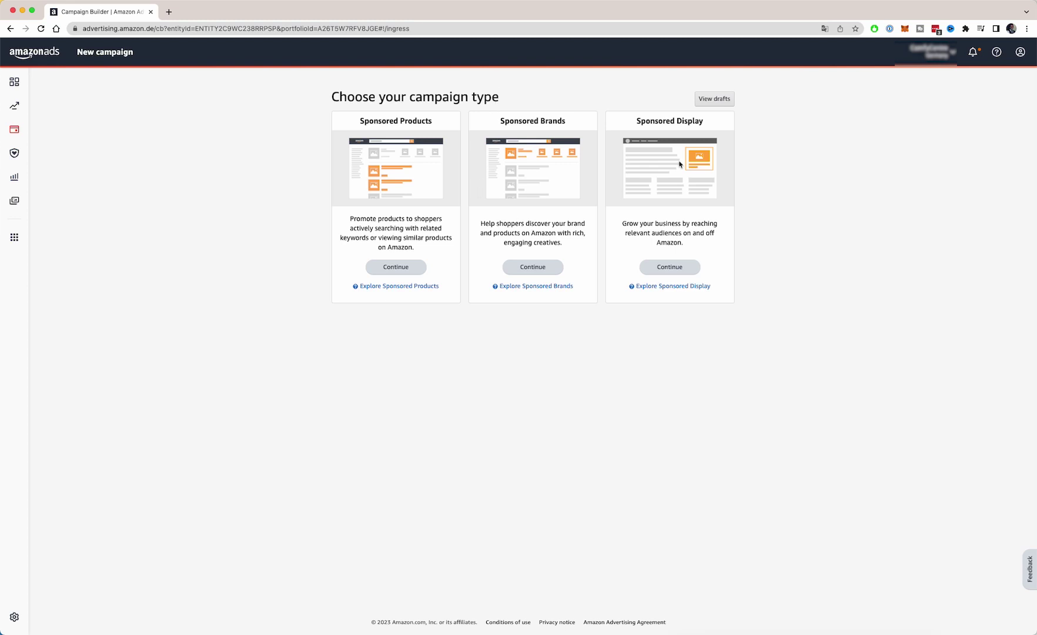
pyautogui.click(396, 268)
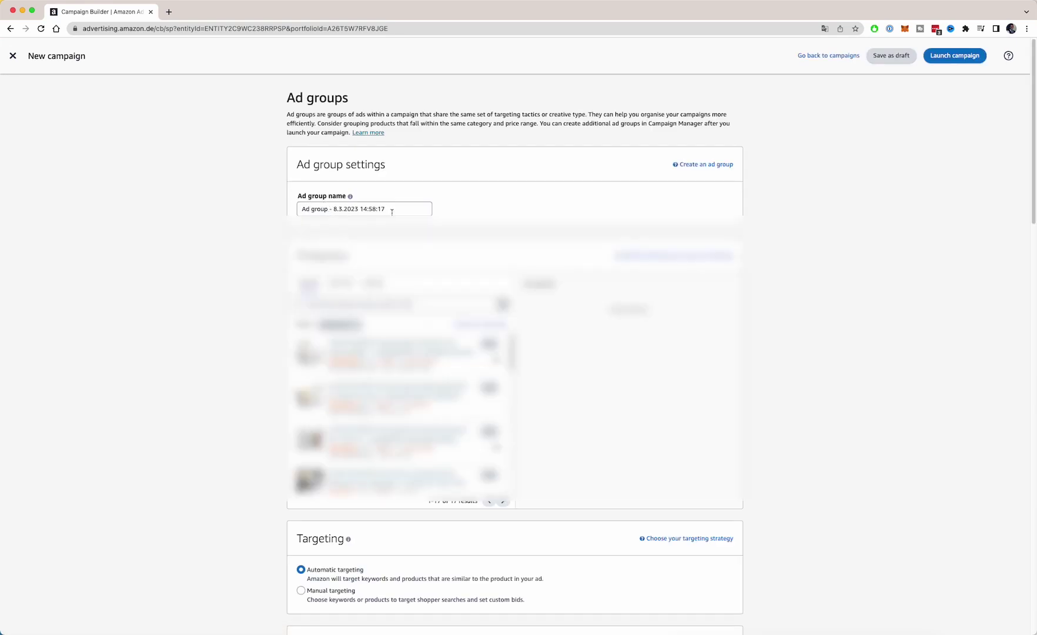
# Replace the default ad group name with a name beginning PRODUCTNAME_
pyautogui.click(392, 208)
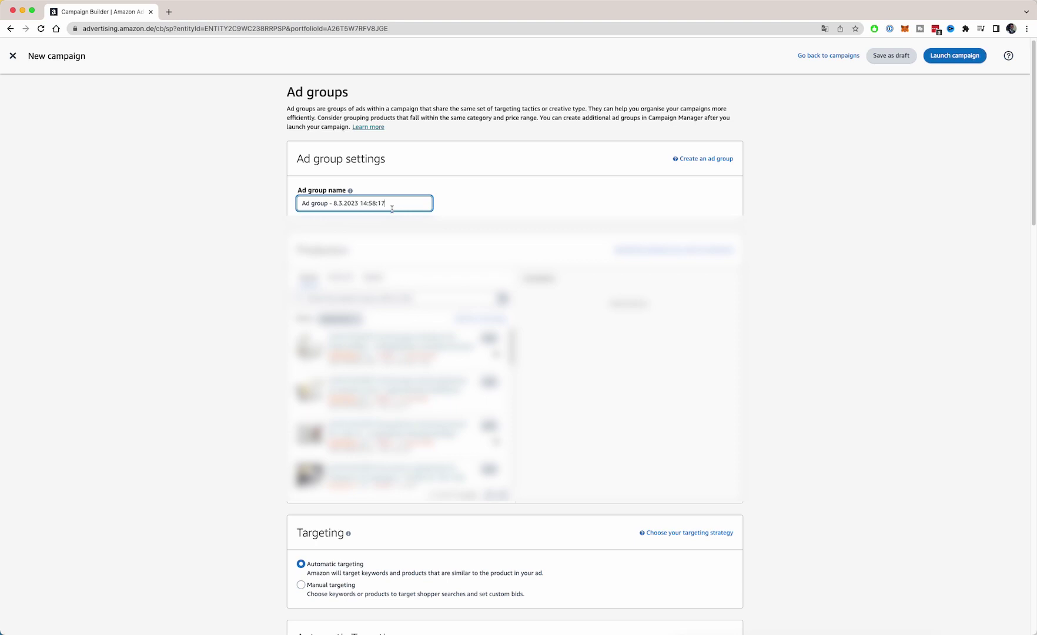
pyautogui.tripleClick(392, 208)
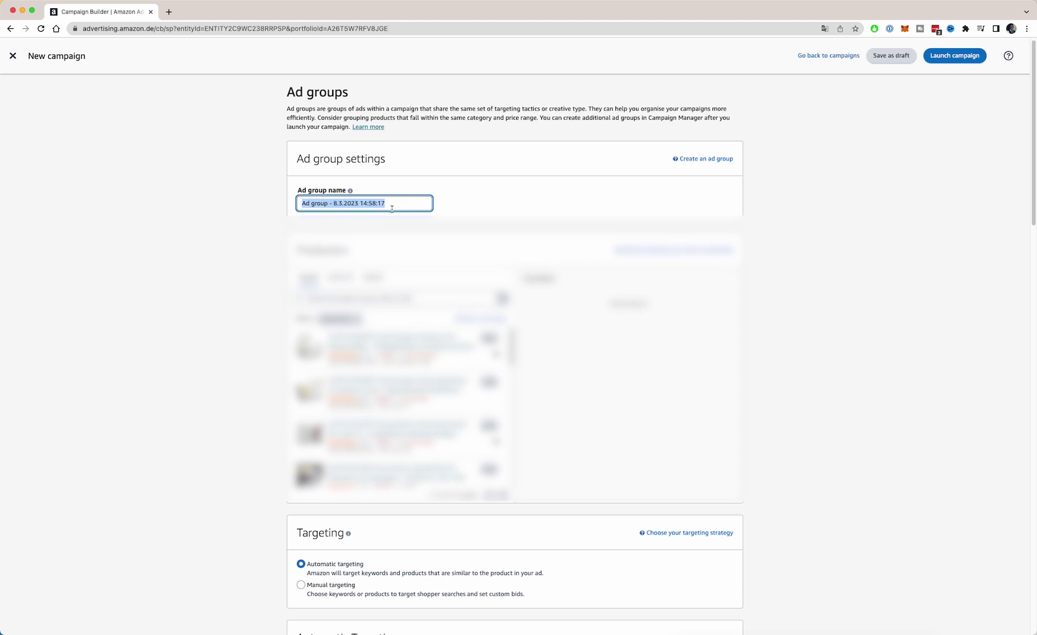
pyautogui.write('PRODUCTNAME_SP_')
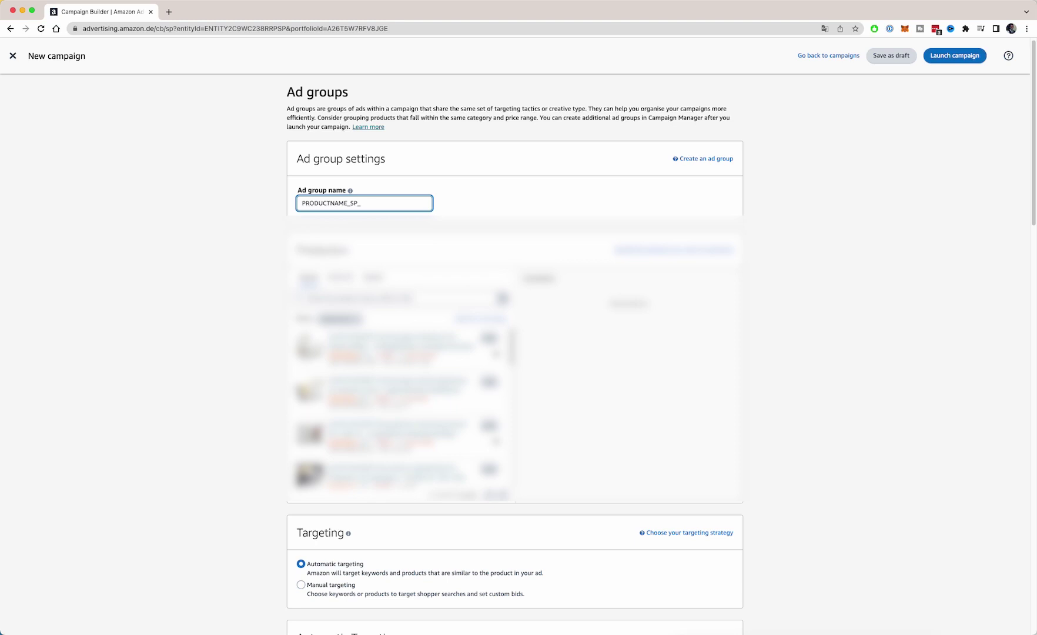
pyautogui.write('Exact')
pyautogui.scroll(-1, 259, 219)
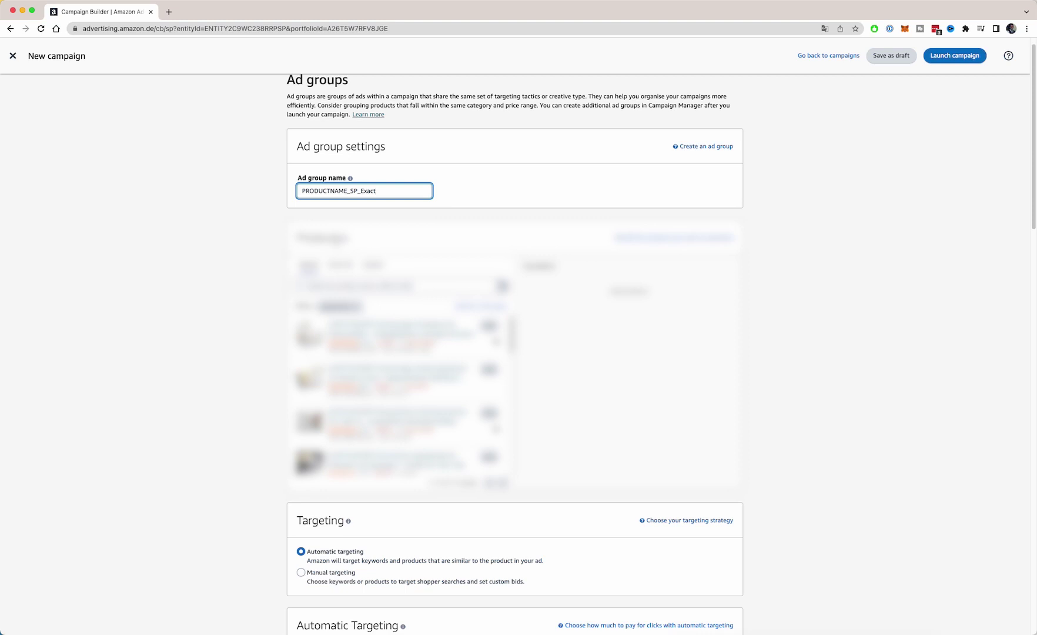
# Add the first listed product to the ad group
pyautogui.click(489, 325)
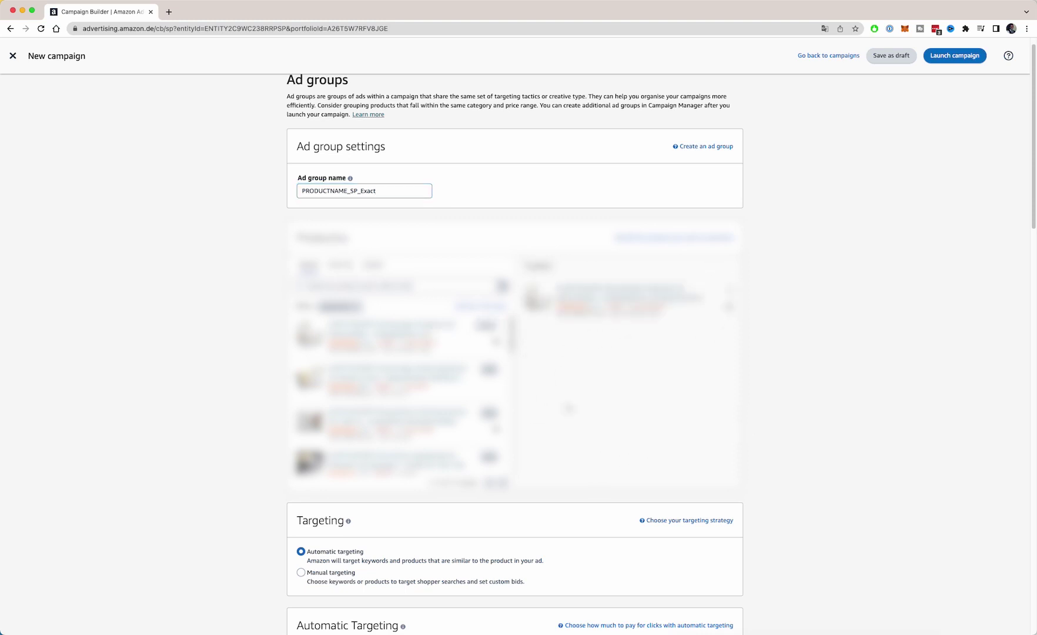
pyautogui.scroll(-1, 568, 407)
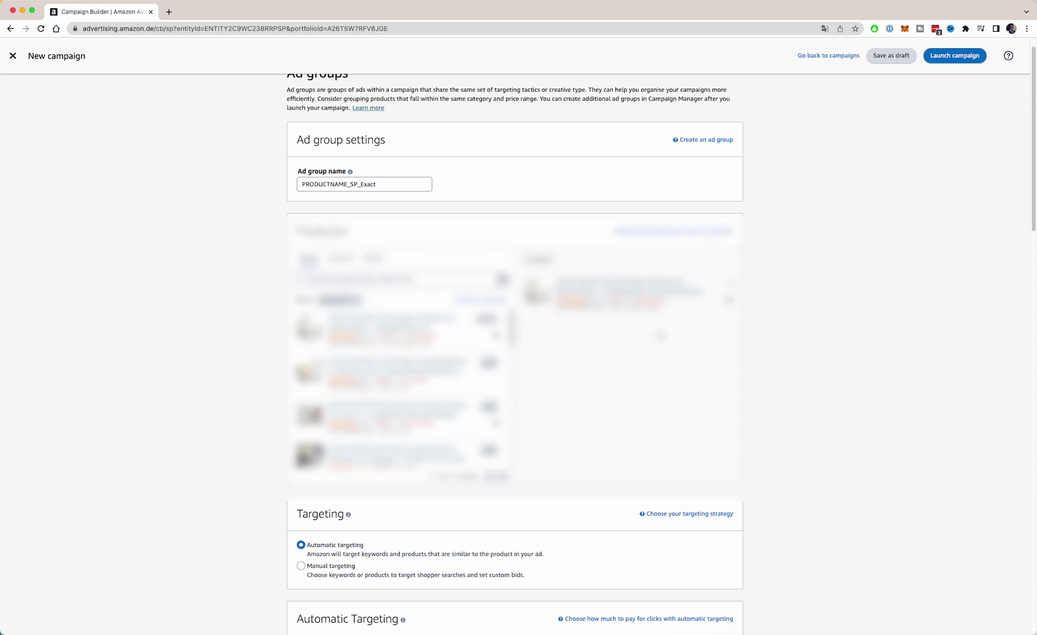
pyautogui.scroll(-2, 652, 336)
pyautogui.scroll(-2, 176, 356)
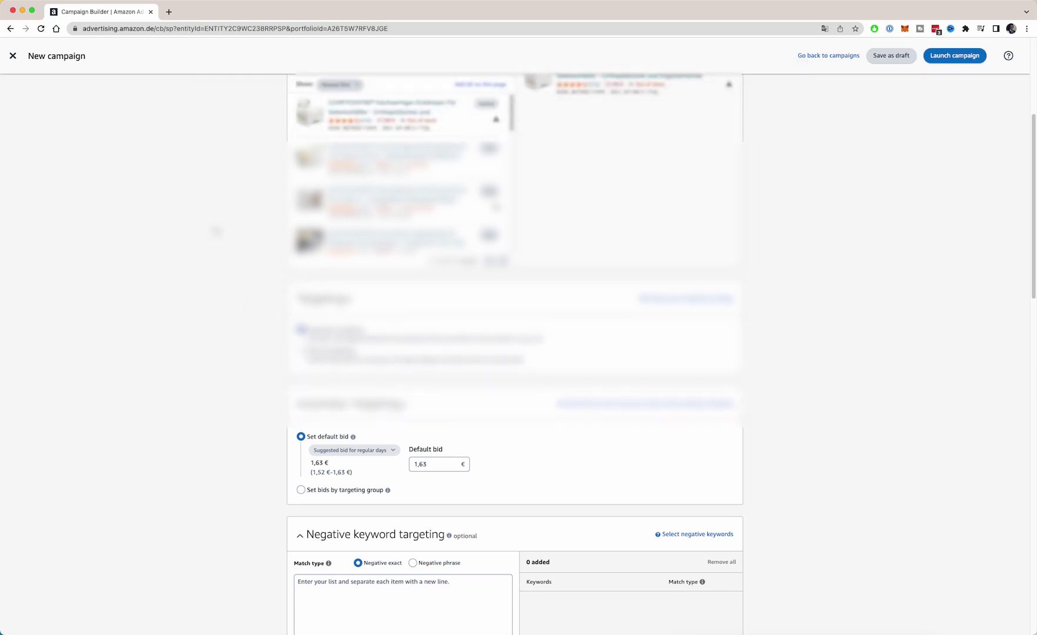
pyautogui.scroll(3, 378, 195)
# Change the word Exact in the ad group name to Automatic
pyautogui.moveTo(381, 142); pyautogui.dragTo(361, 143)
pyautogui.write('Autoatmic')
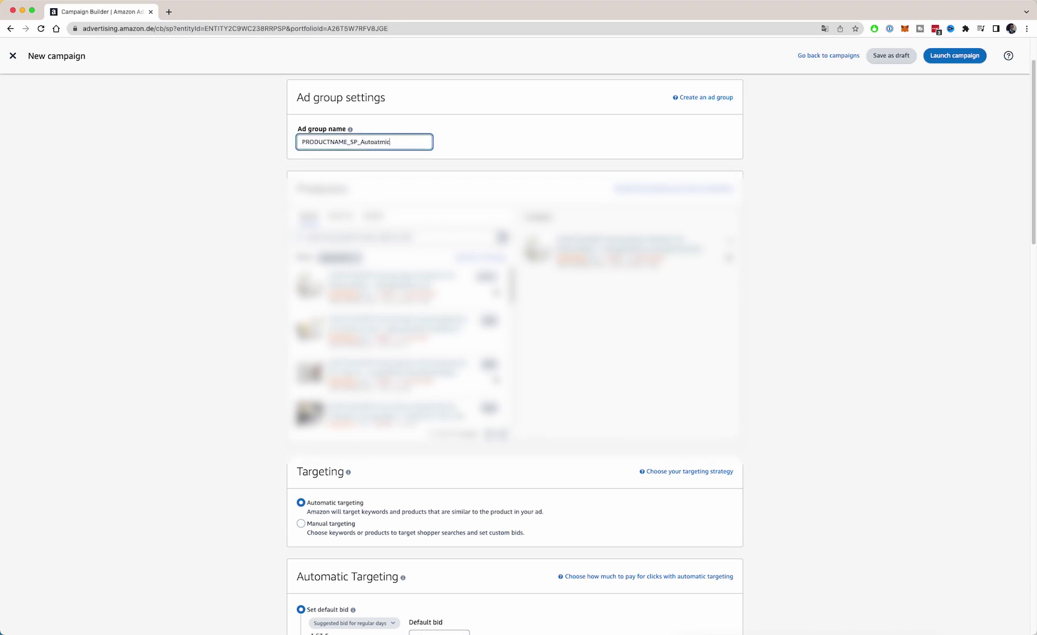
pyautogui.press('BackSpace')
pyautogui.press('BackSpace')
pyautogui.press('BackSpace')
pyautogui.press('BackSpace')
pyautogui.press('BackSpace')
pyautogui.write('matic')
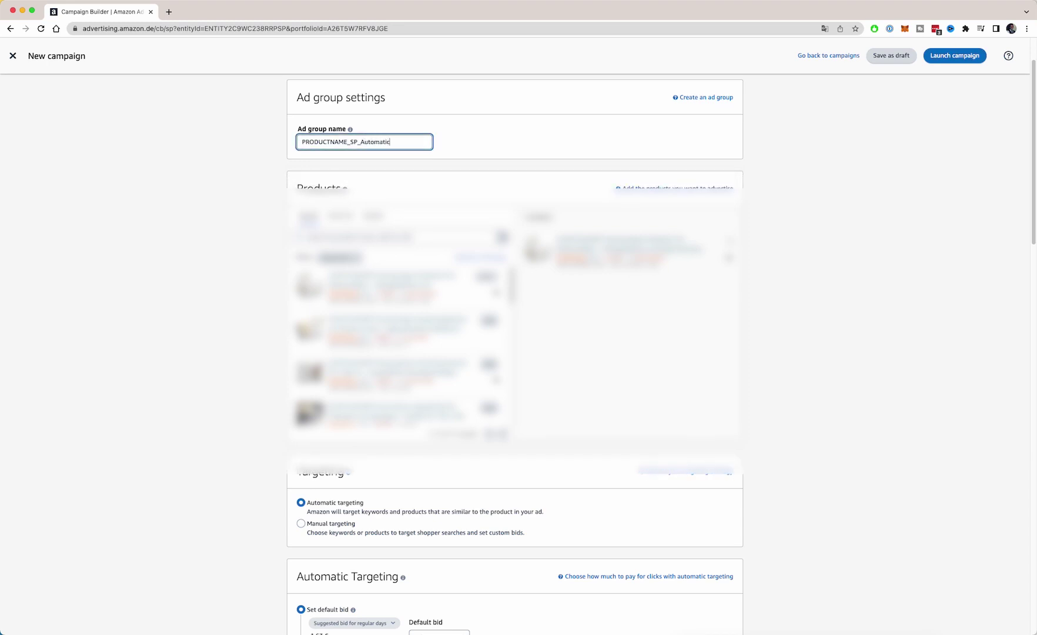
pyautogui.scroll(-3, 288, 540)
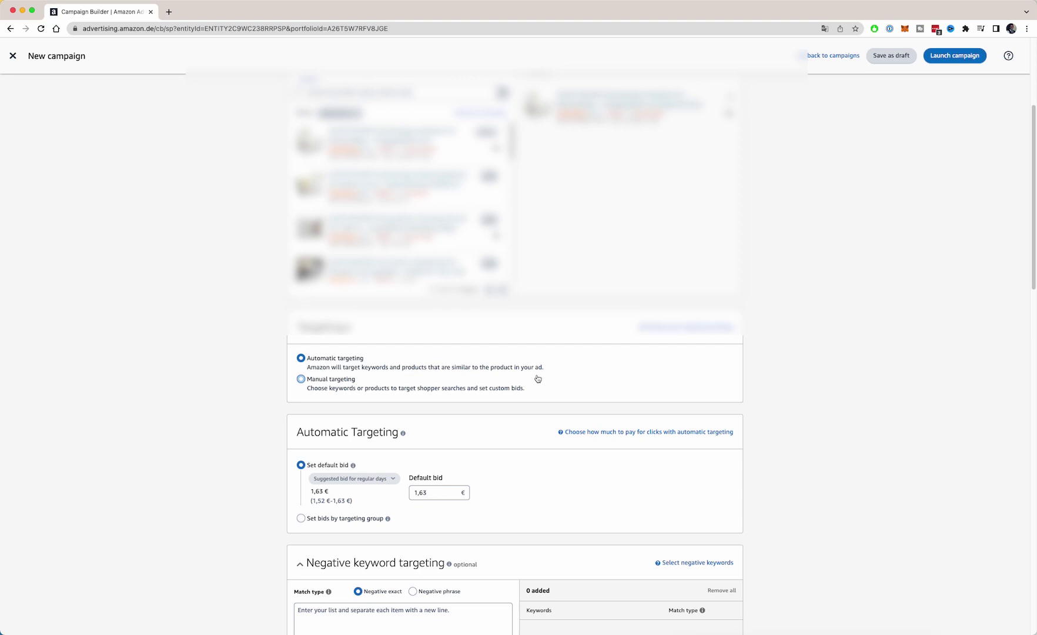
pyautogui.scroll(1, 273, 289)
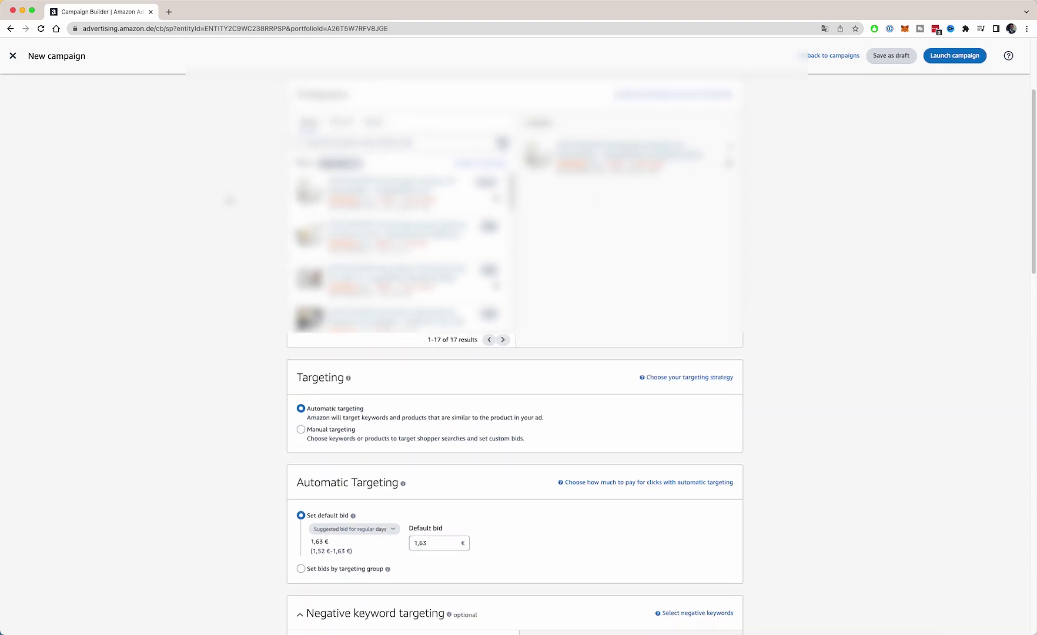
pyautogui.scroll(-1, 229, 200)
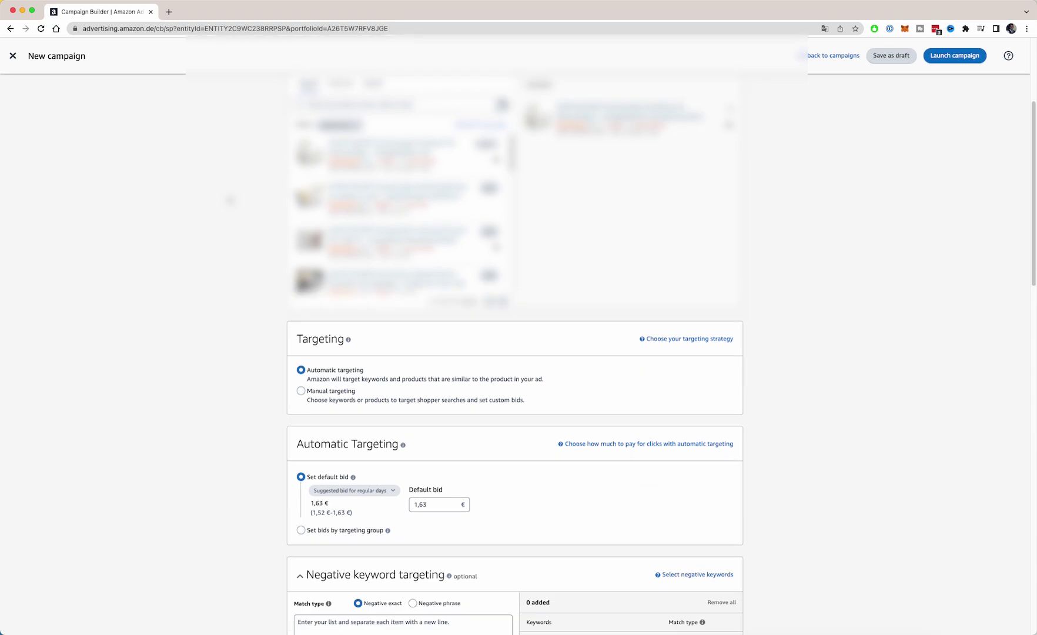
pyautogui.scroll(-1, 228, 201)
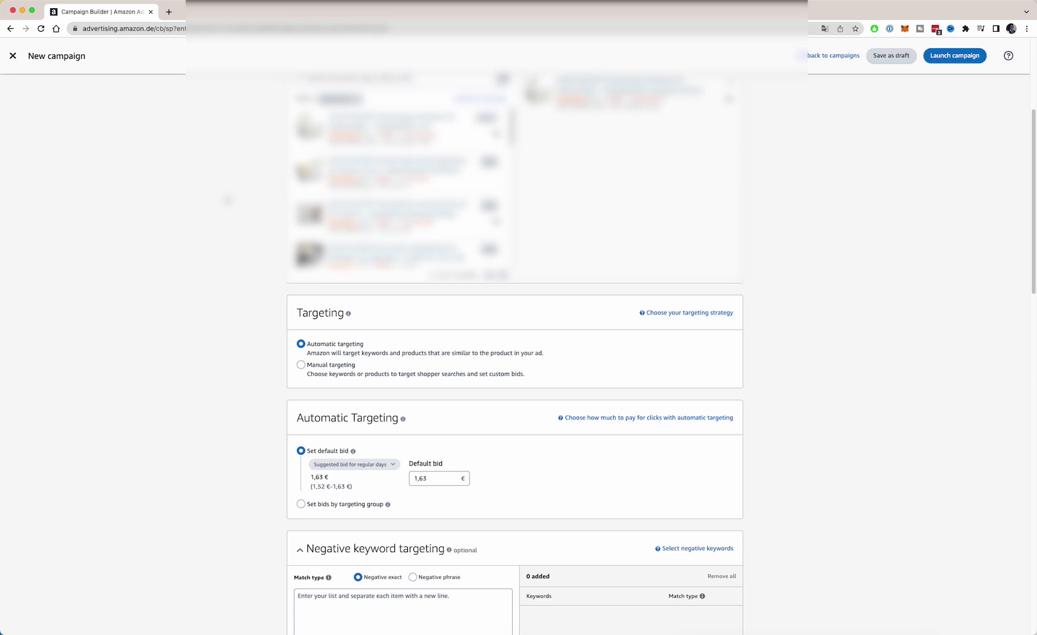
pyautogui.scroll(-1, 201, 216)
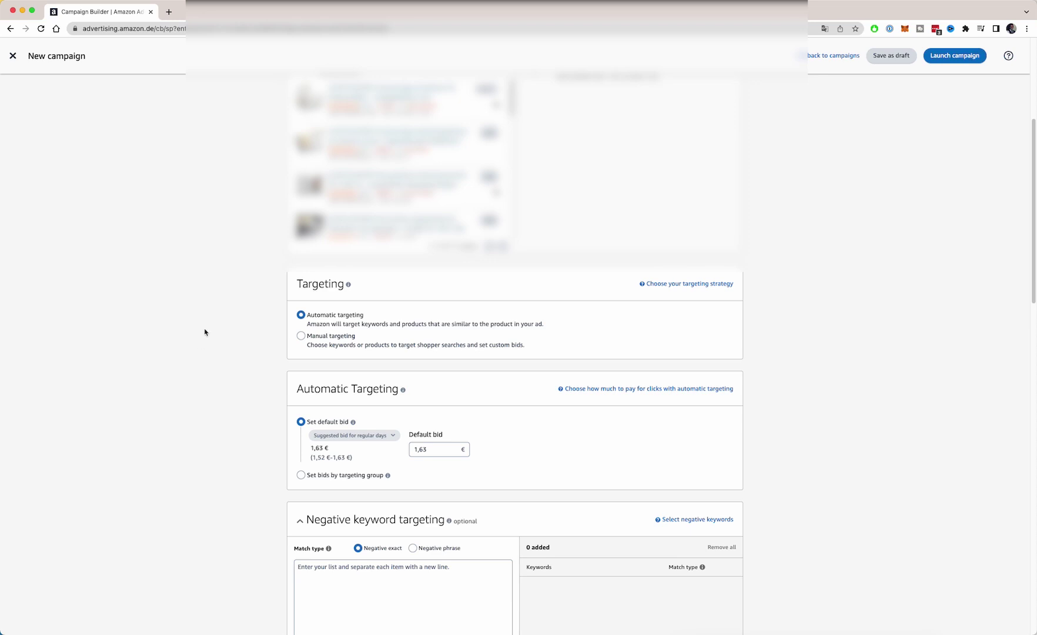
pyautogui.scroll(-2, 220, 343)
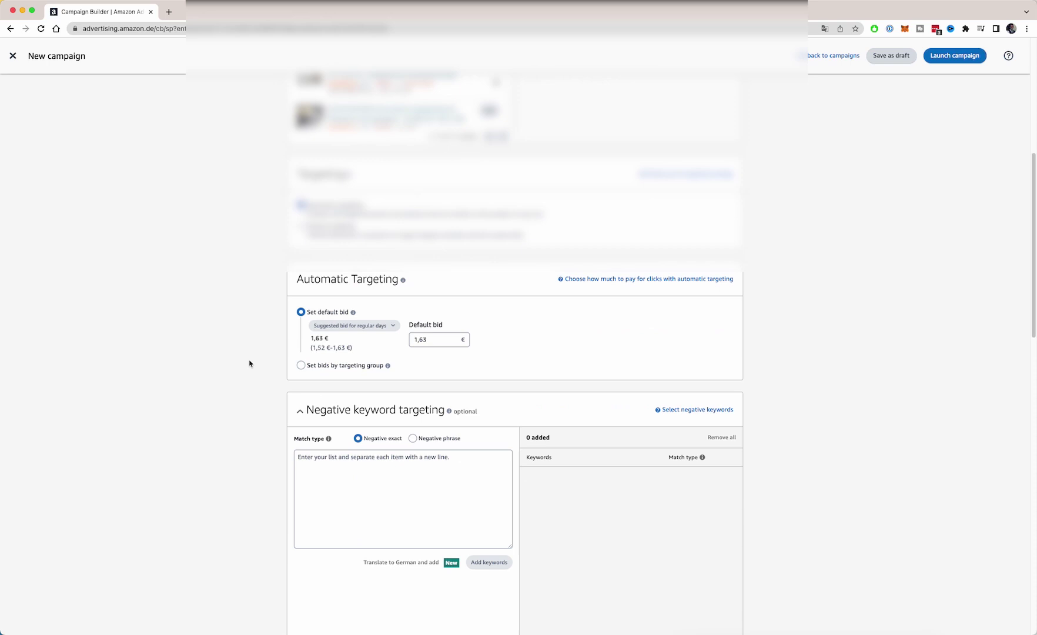
pyautogui.click(438, 338)
pyautogui.write('5')
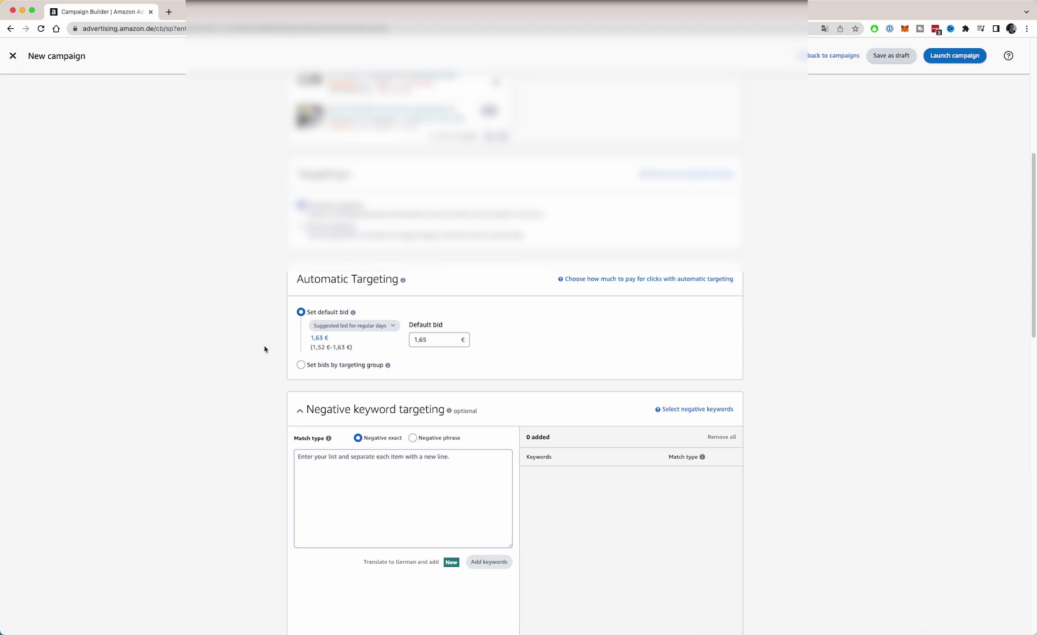
pyautogui.scroll(-2, 264, 350)
pyautogui.click(444, 291)
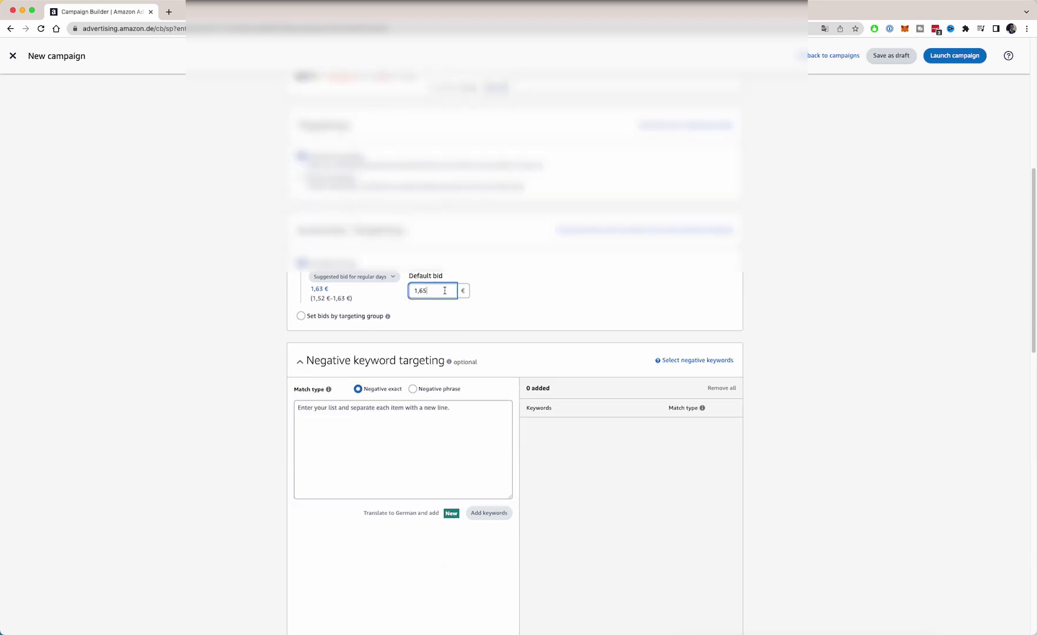
pyautogui.click(247, 277)
pyautogui.scroll(-1, 223, 288)
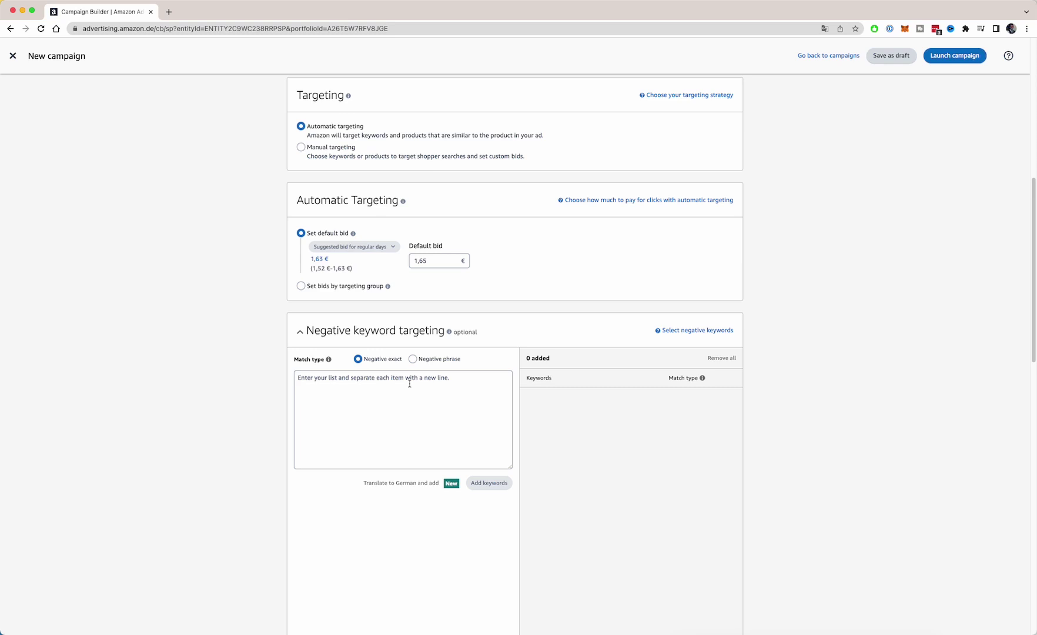
pyautogui.click(410, 383)
pyautogui.scroll(-1, 271, 373)
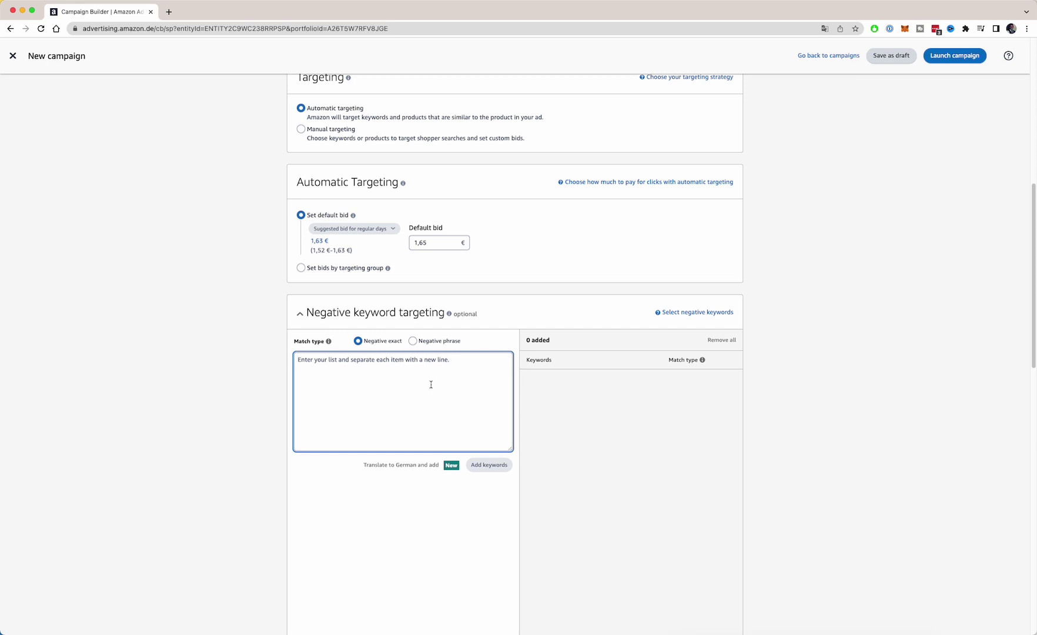
pyautogui.scroll(-3, 340, 374)
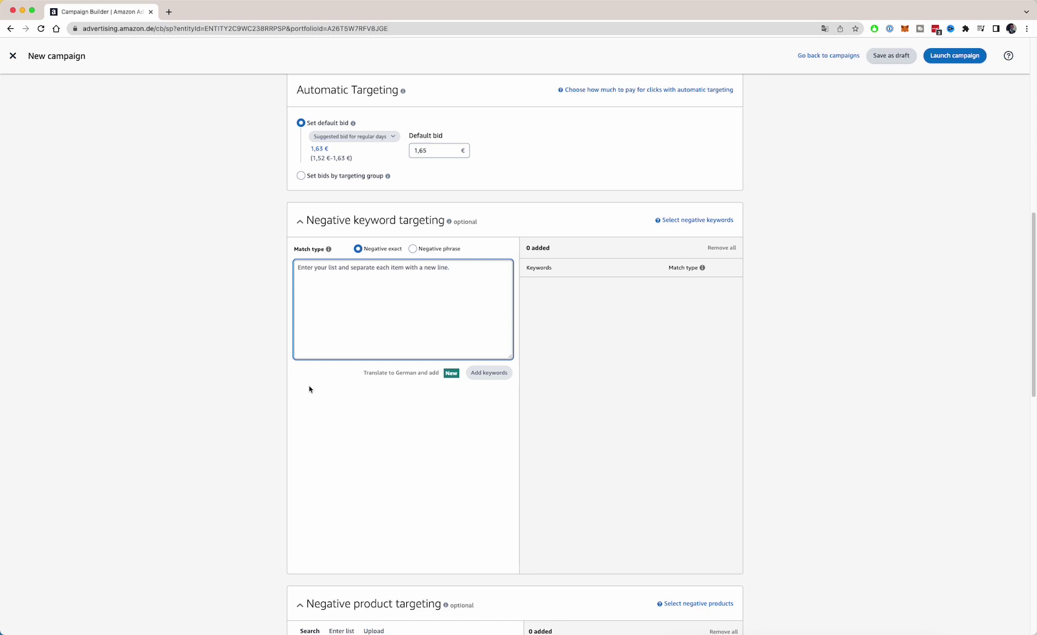
pyautogui.scroll(-10, 284, 398)
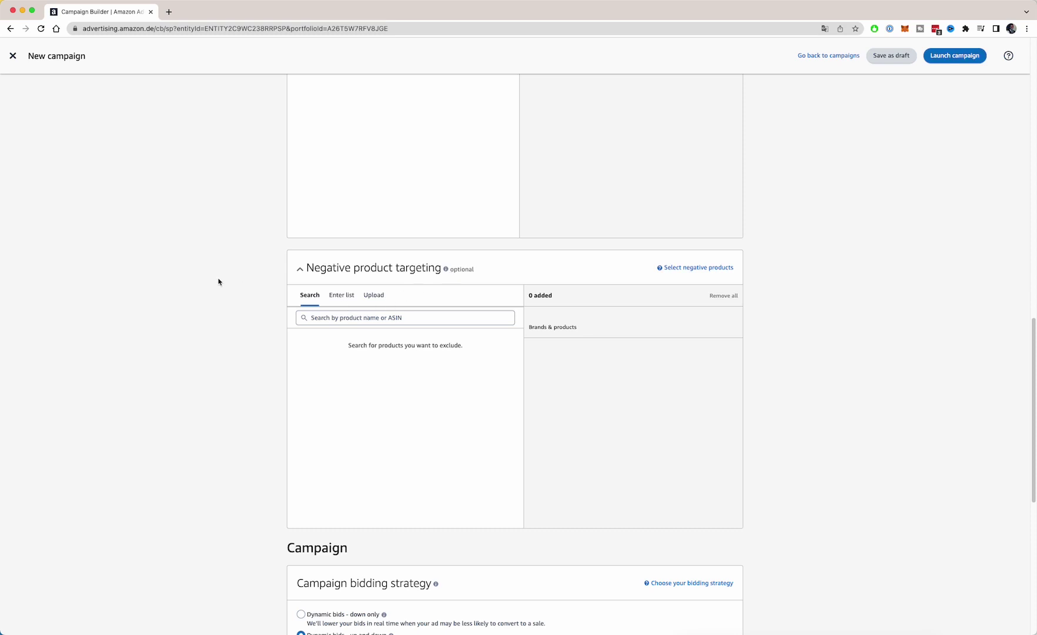
pyautogui.click(400, 317)
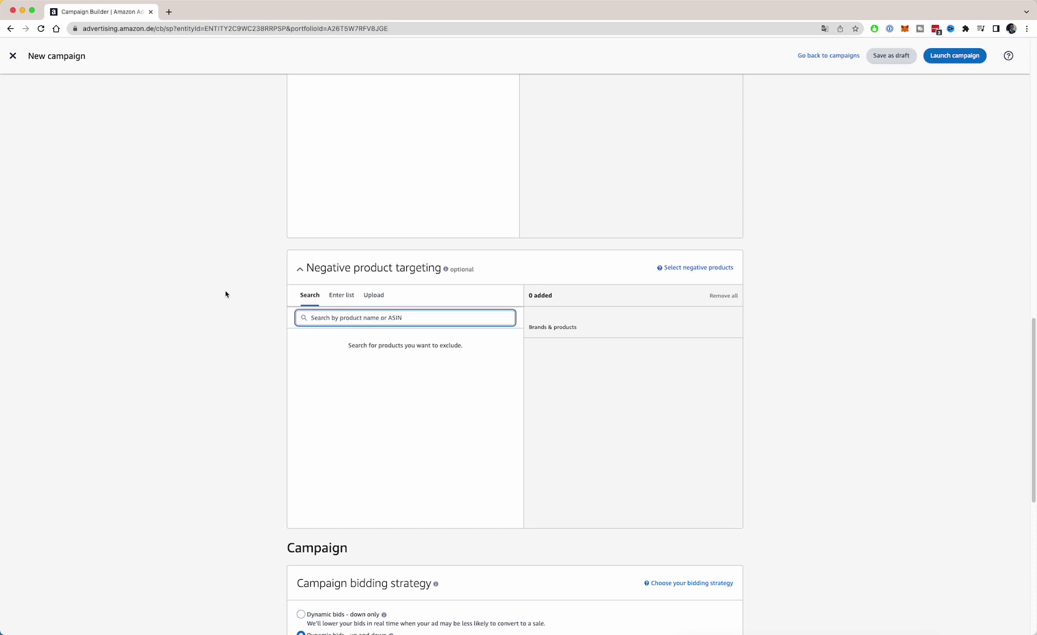
pyautogui.scroll(-2, 223, 294)
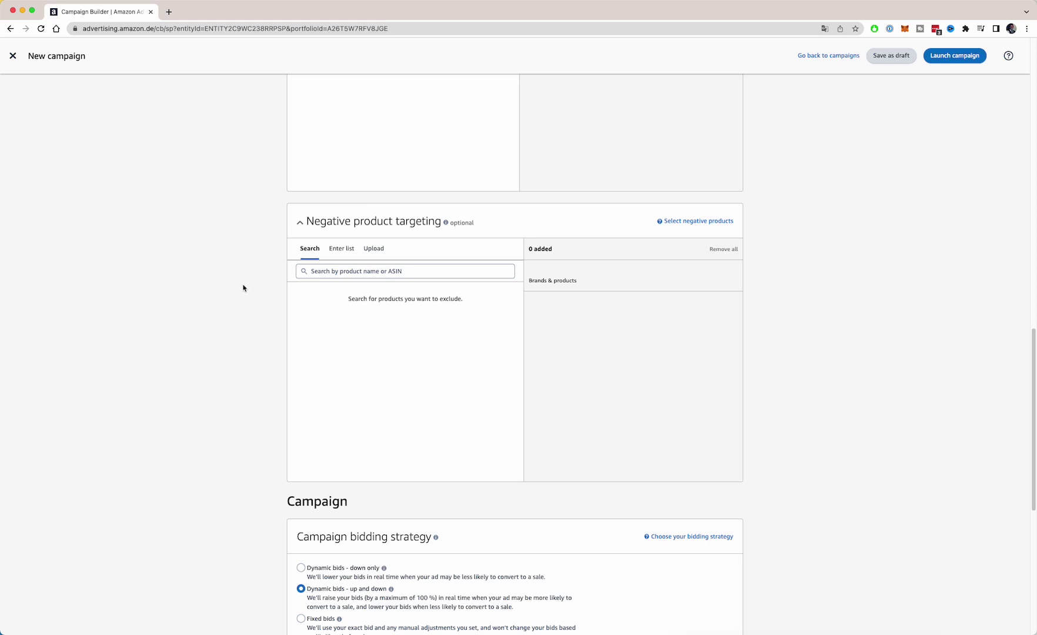
pyautogui.click(419, 273)
# Search for ASIN B07C2TQRVN and add it as an excluded negative product
pyautogui.click(399, 269)
pyautogui.write('B07C2TQRVN')
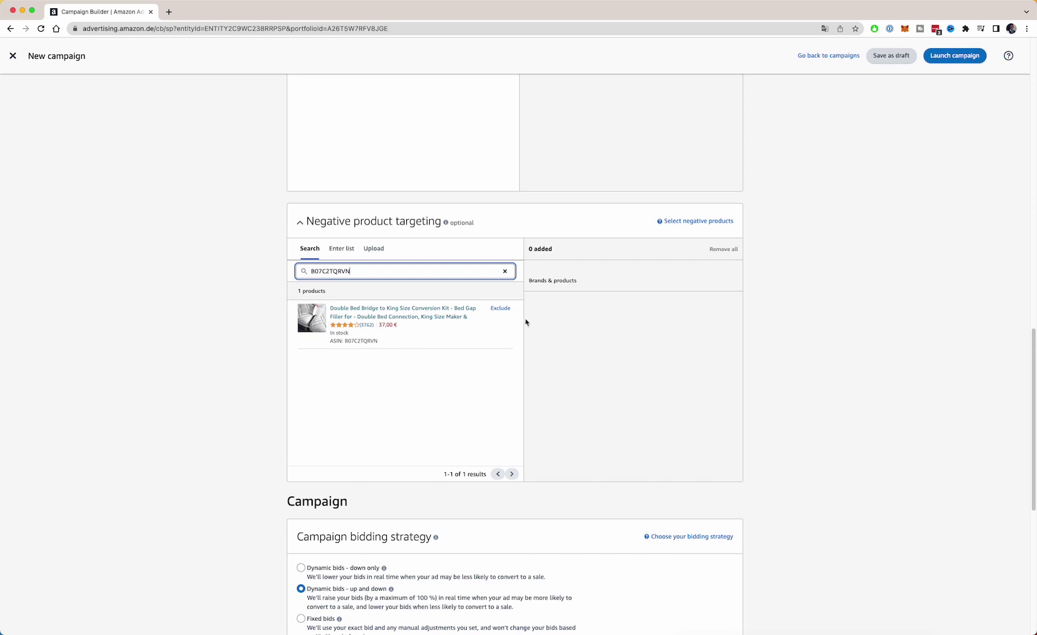
pyautogui.click(501, 308)
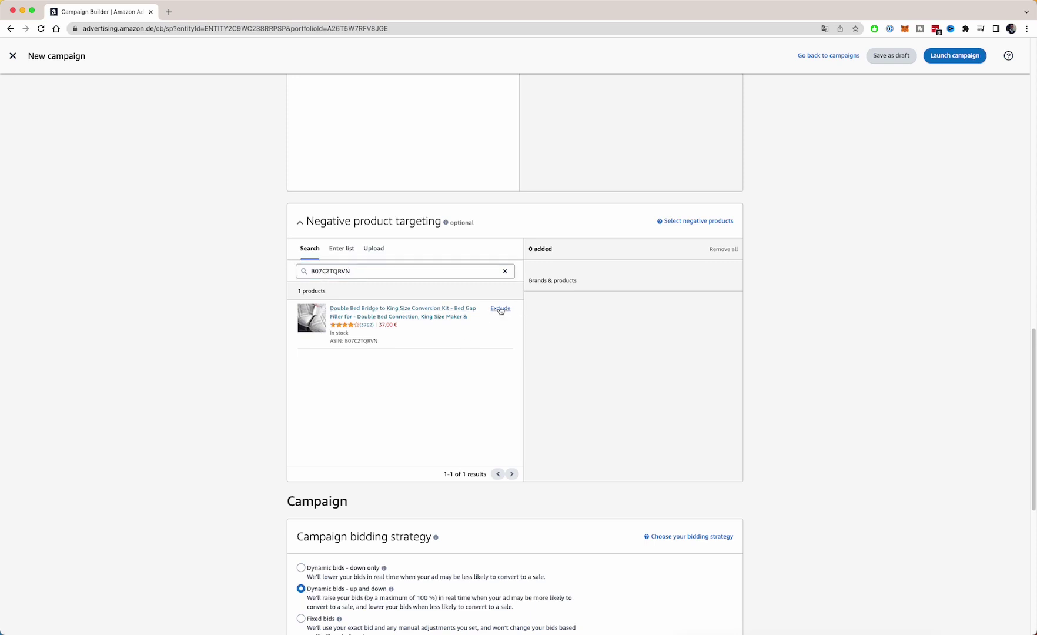
pyautogui.scroll(5, 231, 336)
pyautogui.scroll(-3, 232, 336)
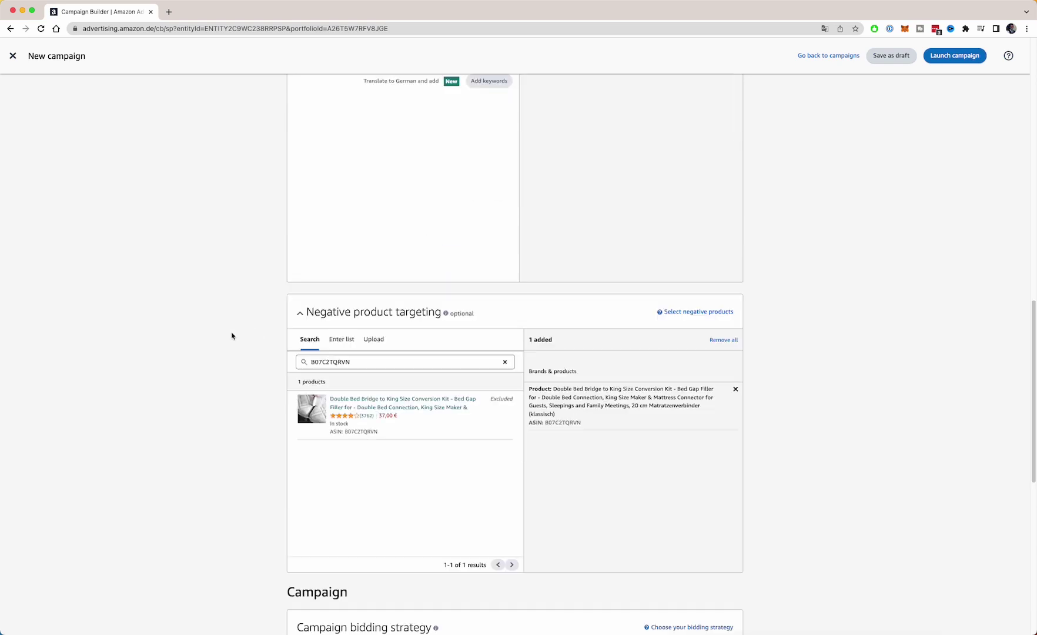
pyautogui.scroll(-3, 756, 412)
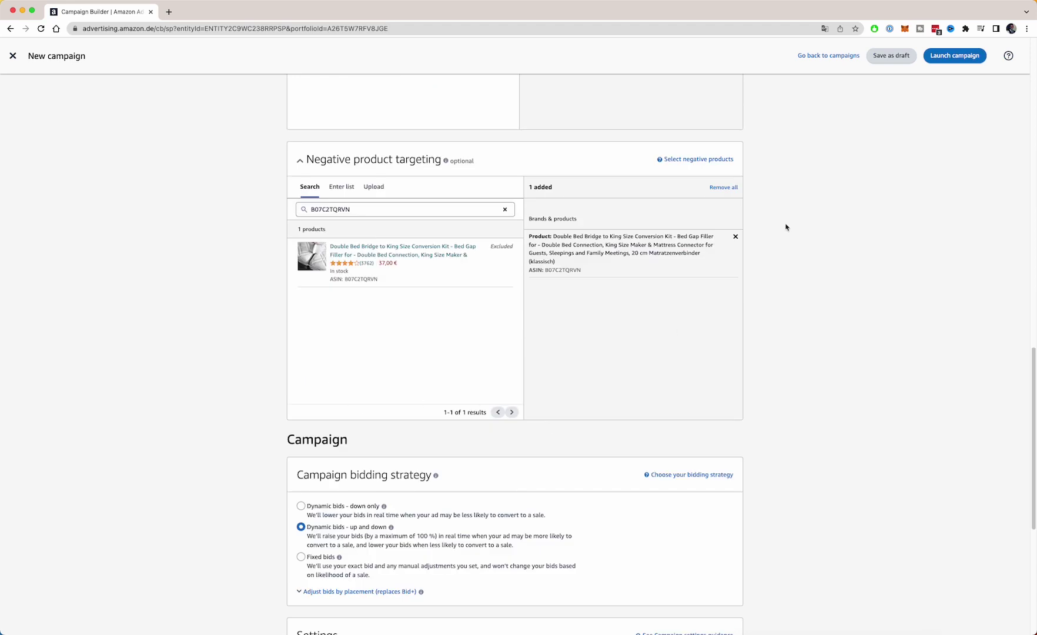
# Remove B07C2TQRVN from the excluded list so no product stays excluded
pyautogui.click(736, 237)
pyautogui.scroll(-3, 608, 241)
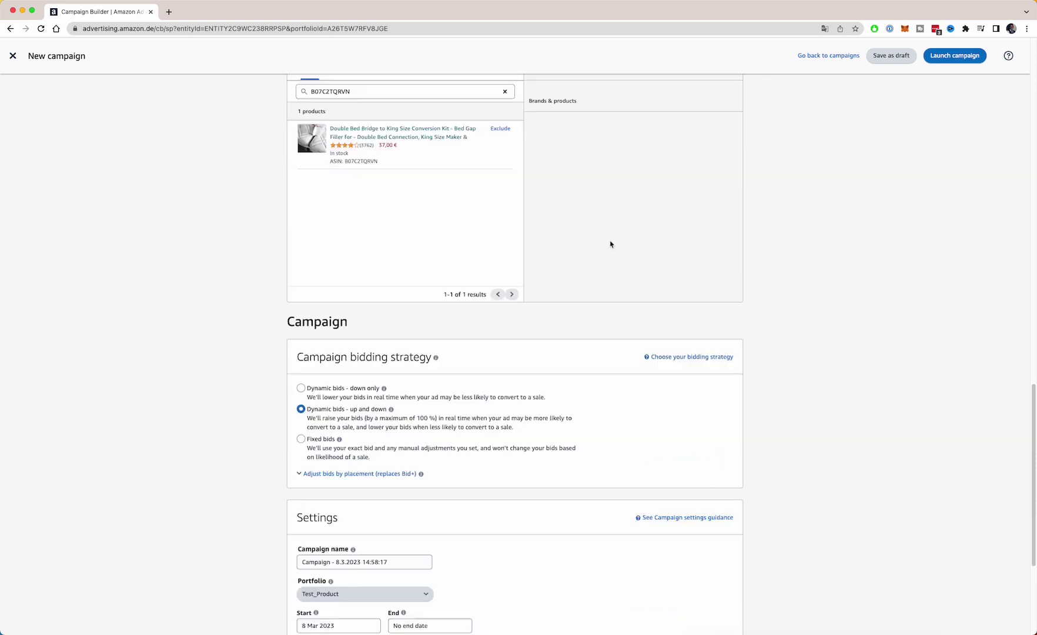
pyautogui.scroll(-1, 244, 301)
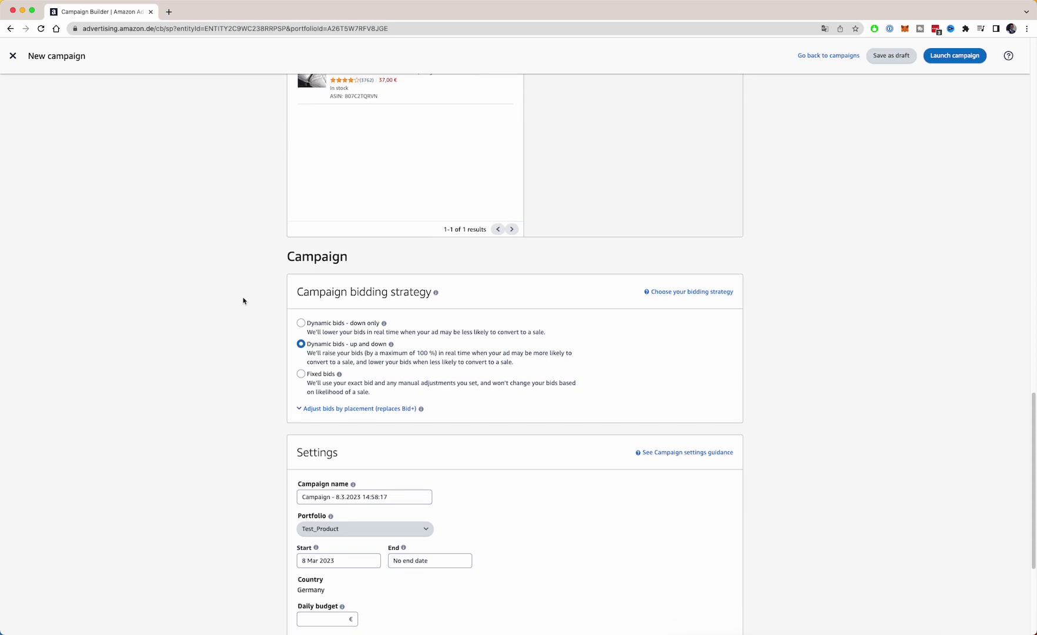
pyautogui.moveTo(435, 292)
pyautogui.scroll(-1, 246, 330)
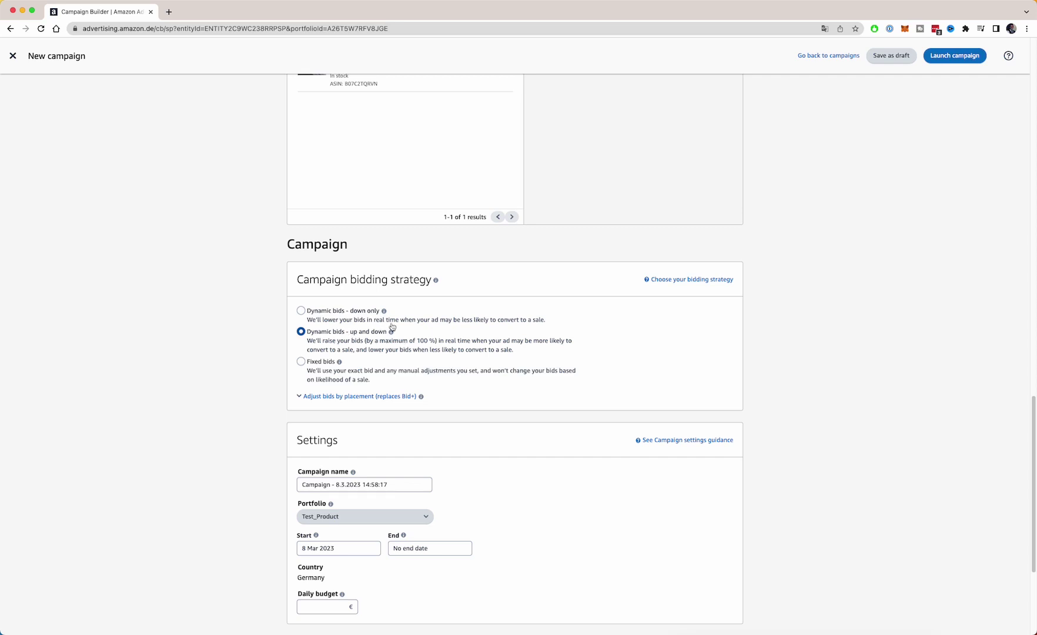
pyautogui.scroll(5, 393, 327)
pyautogui.scroll(10, 329, 308)
pyautogui.doubleClick(430, 222)
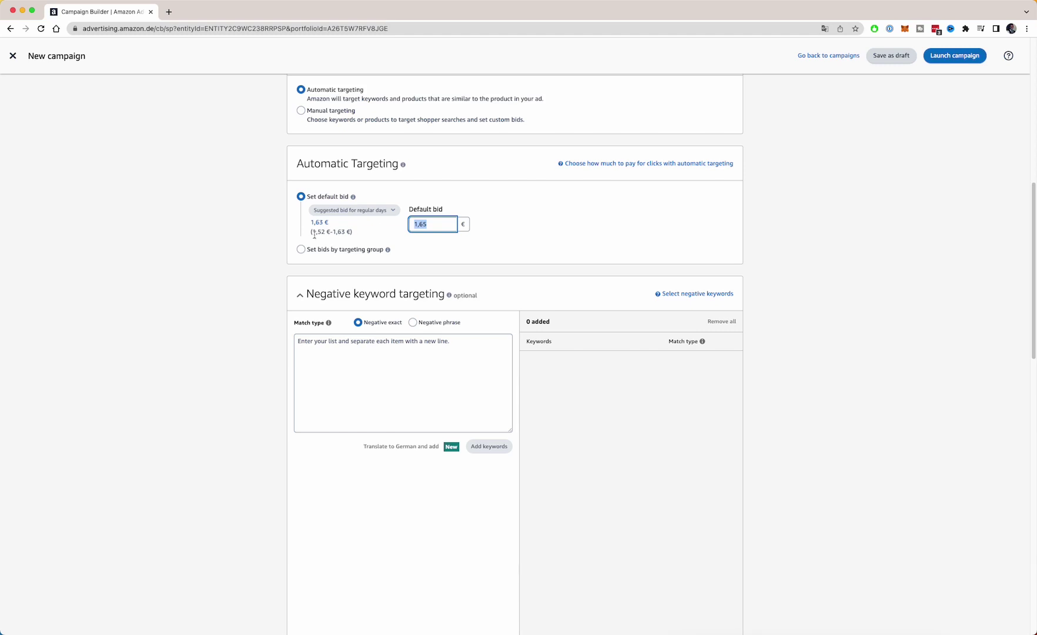
pyautogui.scroll(-2, 294, 240)
pyautogui.scroll(-2, 283, 242)
pyautogui.scroll(4, 241, 266)
pyautogui.scroll(-12, 248, 277)
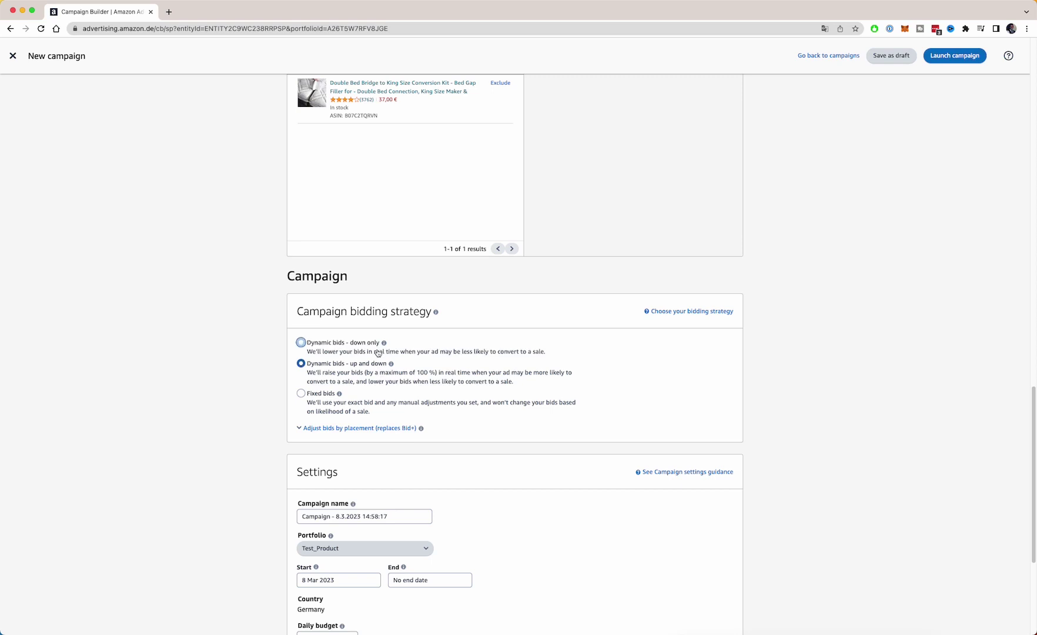
# Set the bidding strategy to 'Dynamic bids - down only' and view its explanation tooltip
pyautogui.click(301, 342)
pyautogui.scroll(1, 262, 309)
pyautogui.scroll(15, 262, 309)
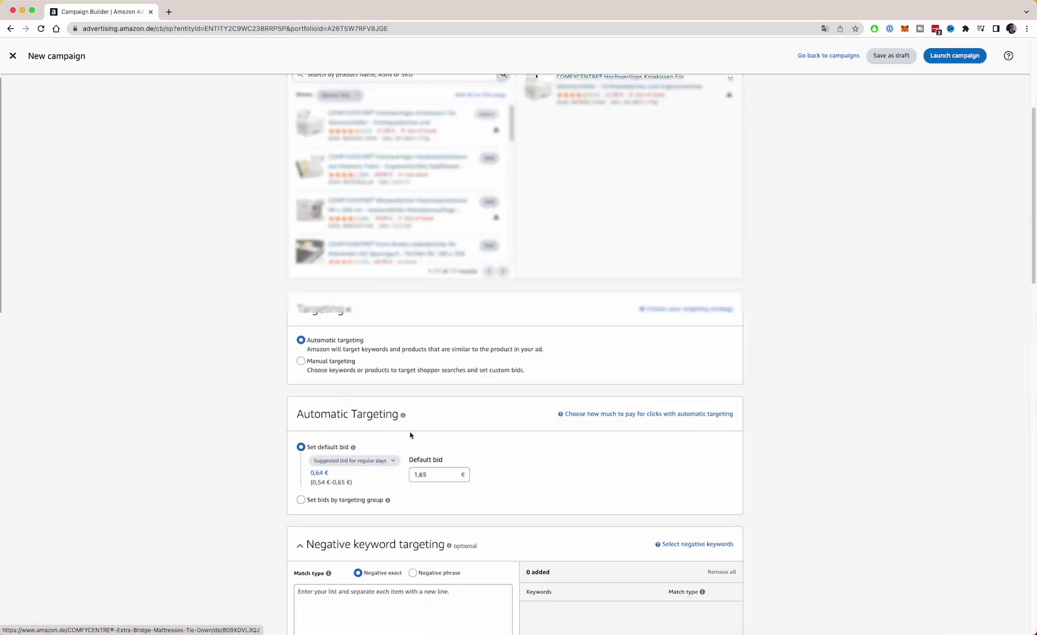
pyautogui.scroll(-15, 182, 407)
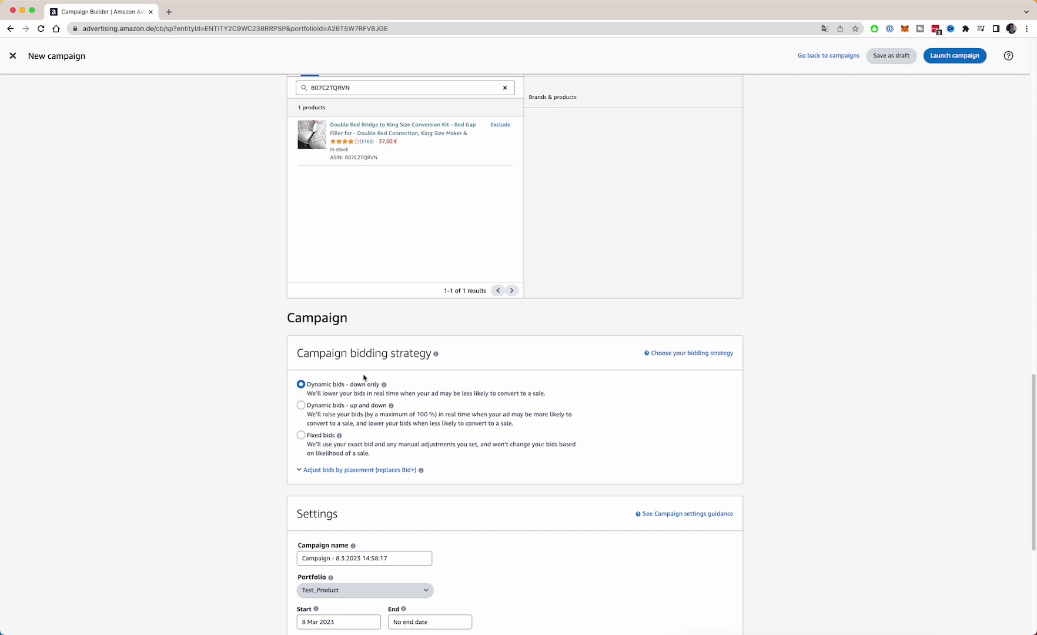
pyautogui.scroll(-3, 247, 369)
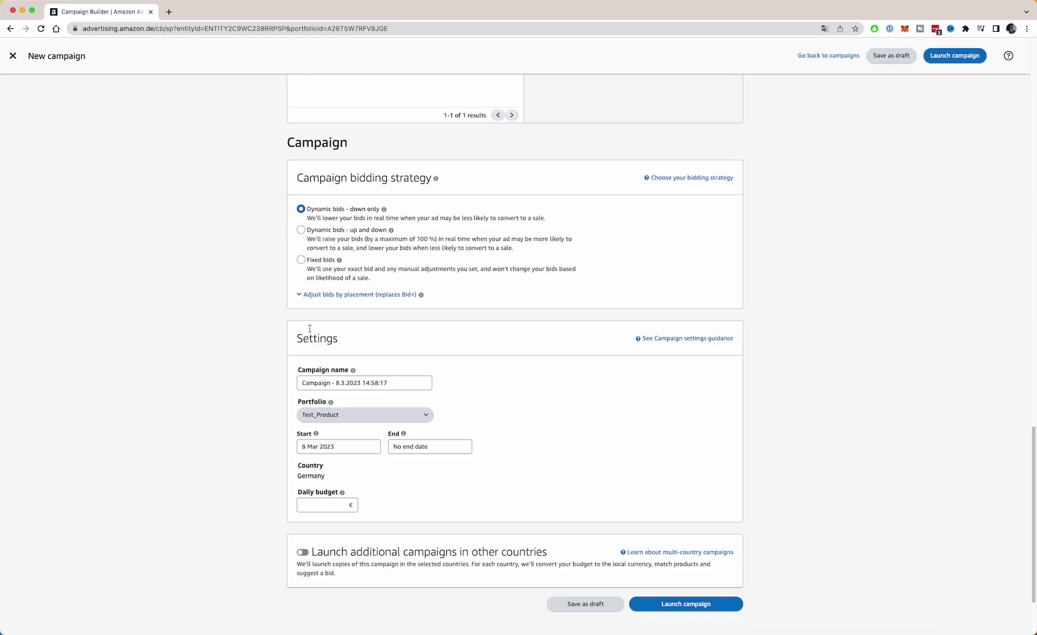
pyautogui.moveTo(378, 209)
pyautogui.click(384, 209)
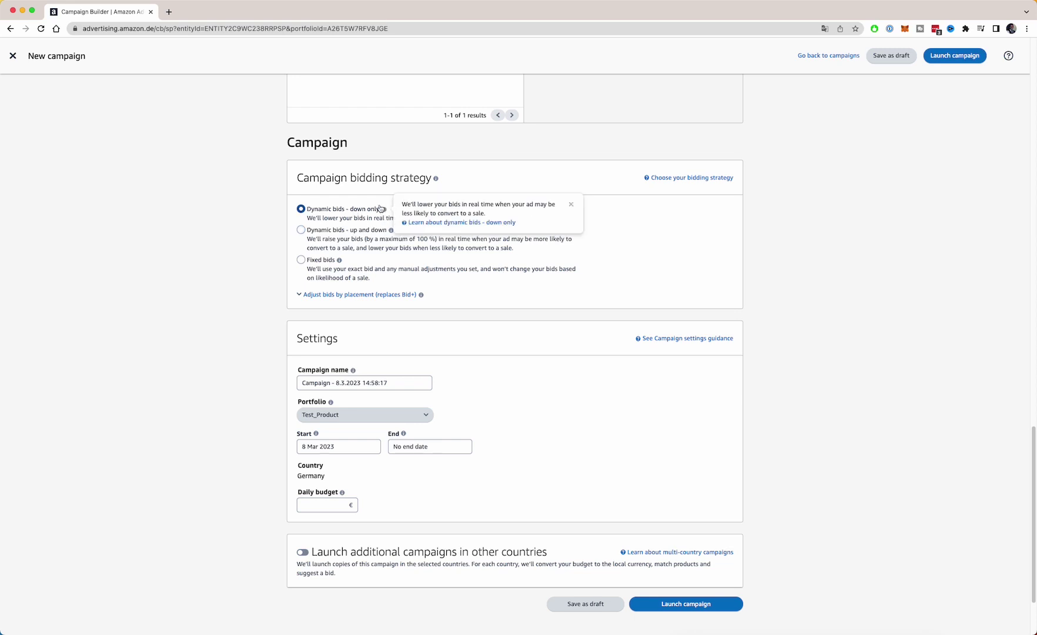
pyautogui.click(291, 180)
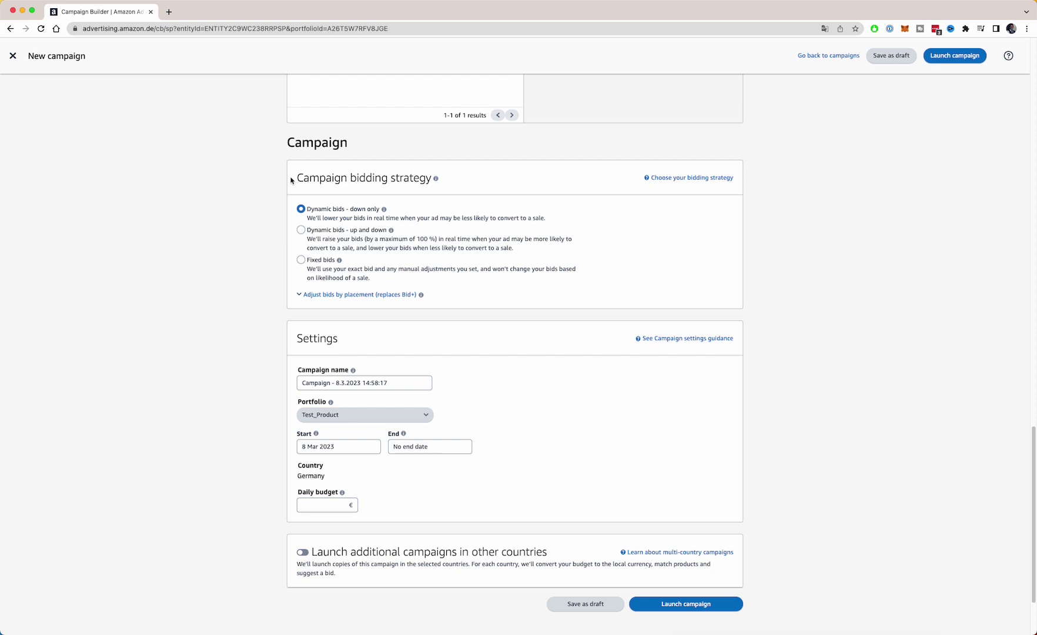
pyautogui.scroll(15, 245, 322)
# Replace the default campaign name with the copied ad group name PRODUCTNAME_SP_Automatic
pyautogui.click(375, 210)
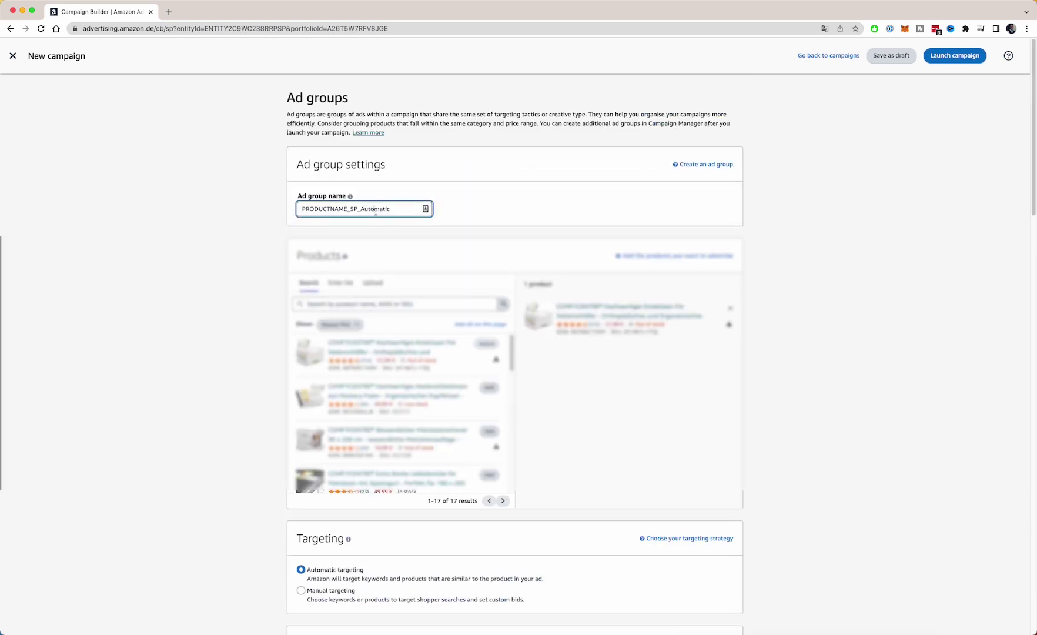
pyautogui.scroll(-15, 206, 266)
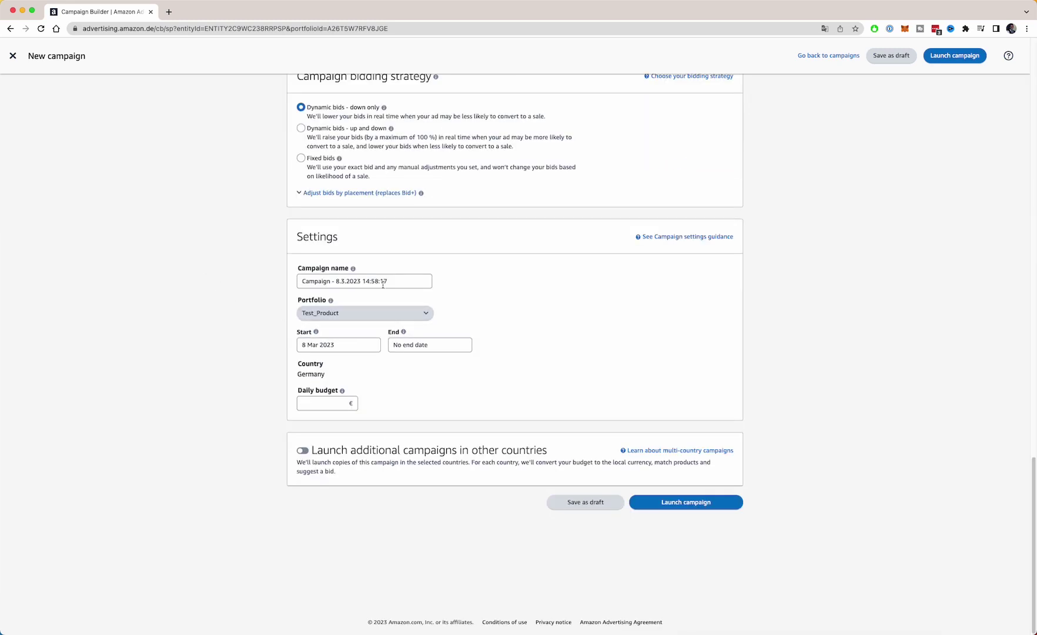
pyautogui.tripleClick(383, 282)
pyautogui.hotkey('ctrl', 'v')
pyautogui.scroll(10, 225, 291)
pyautogui.scroll(-5, 311, 203)
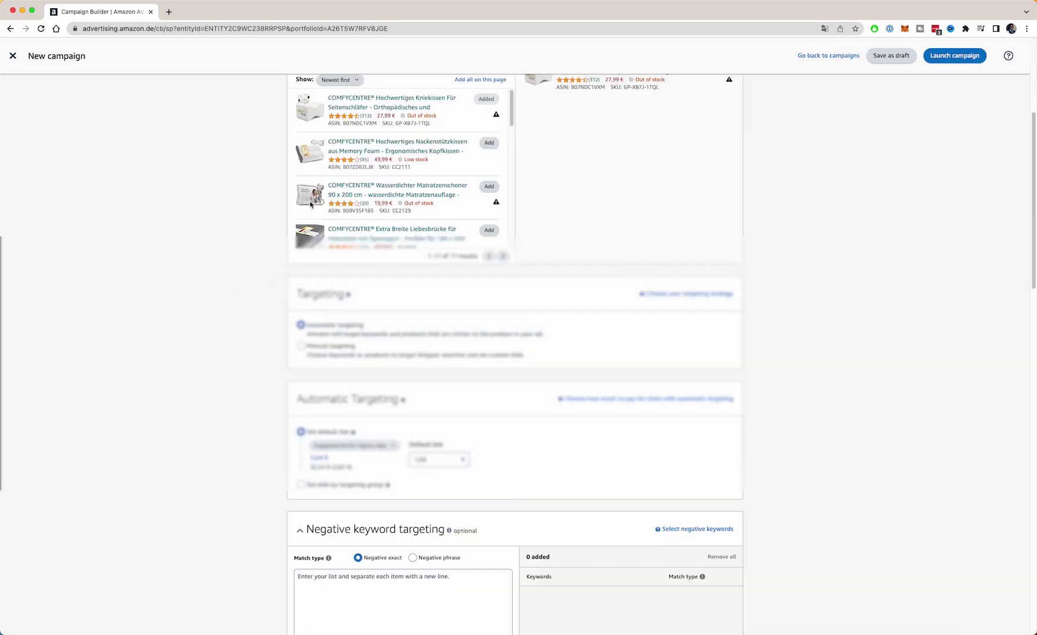
pyautogui.scroll(-10, 280, 247)
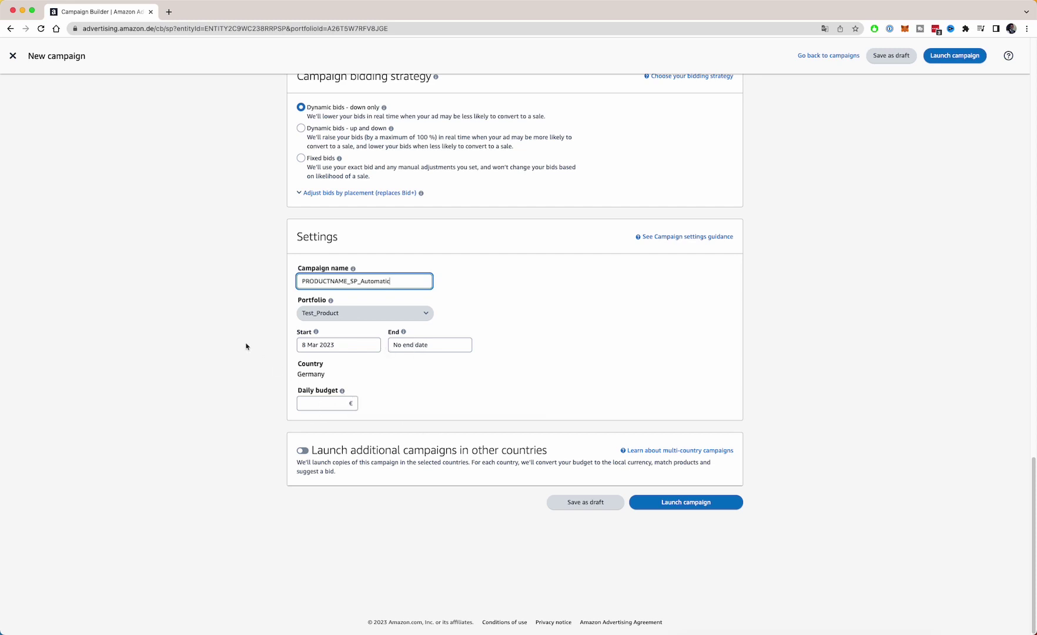
# Enter a 25 € daily budget, restoring 25 after an accidental change to 5
pyautogui.click(332, 402)
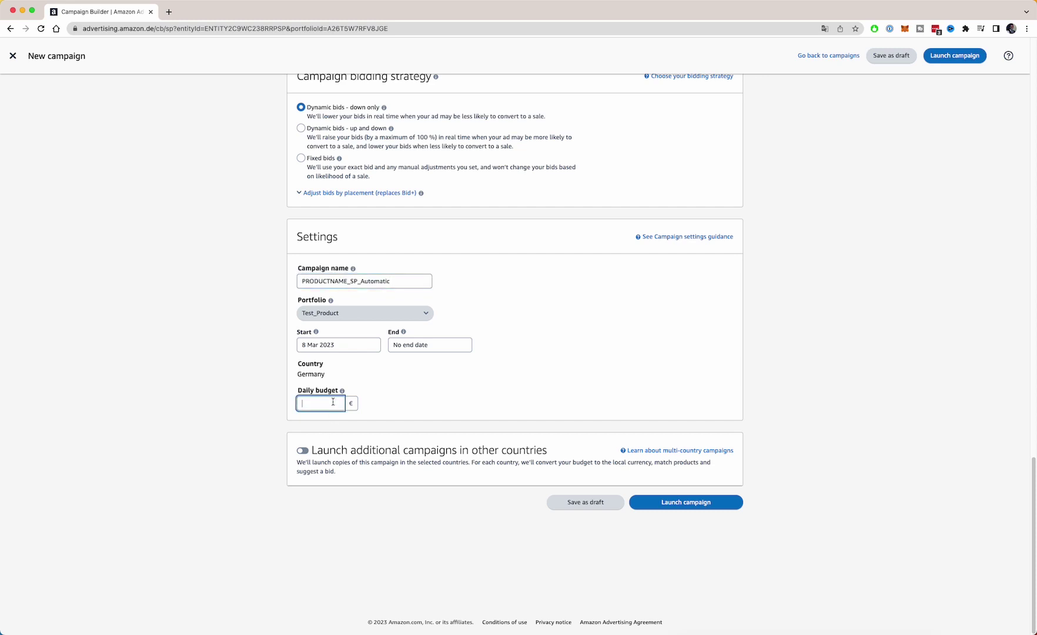
pyautogui.write('25')
pyautogui.click(218, 361)
pyautogui.click(339, 402)
pyautogui.doubleClick(306, 403)
pyautogui.write('5')
pyautogui.click(195, 376)
pyautogui.doubleClick(321, 403)
pyautogui.write('25')
pyautogui.click(218, 402)
# Launch the PRODUCTNAME_SP_Automatic campaign from the bottom of the form
pyautogui.scroll(7, 153, 395)
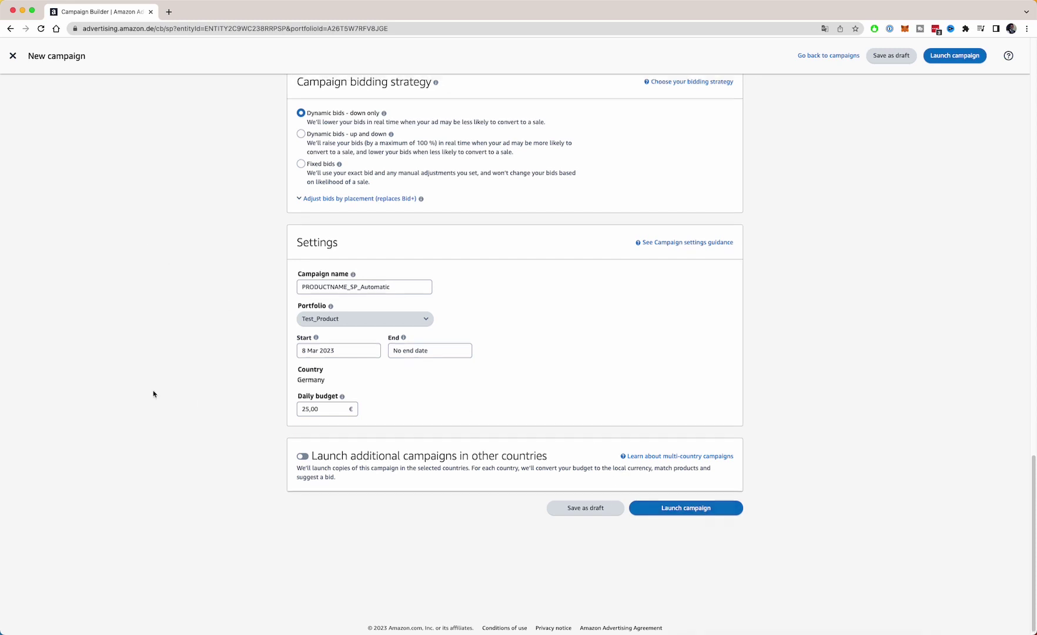
pyautogui.scroll(5, 200, 382)
pyautogui.scroll(-10, 276, 385)
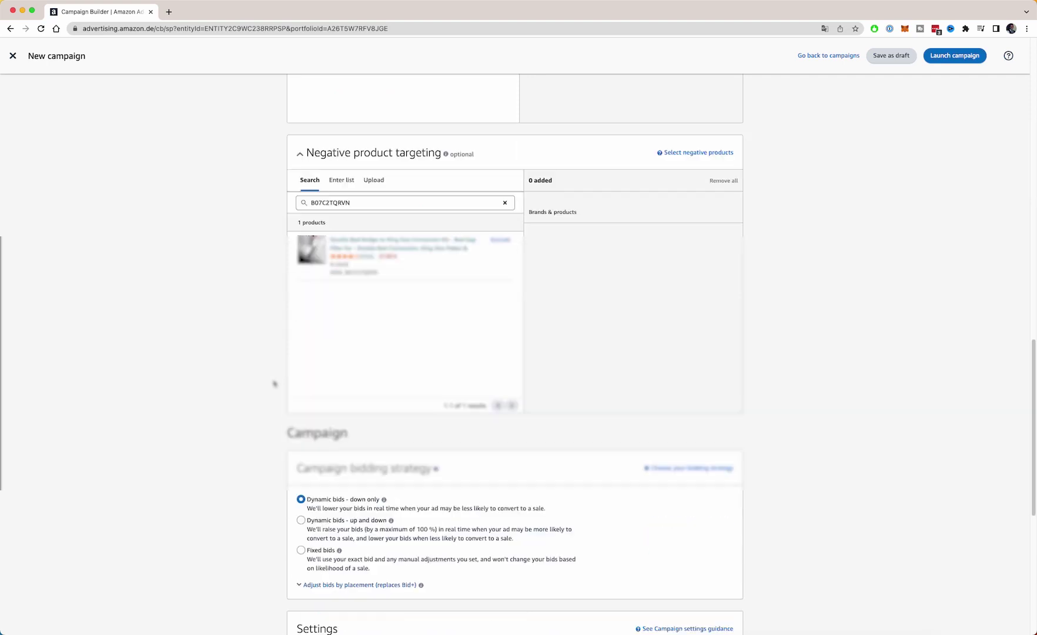
pyautogui.click(697, 509)
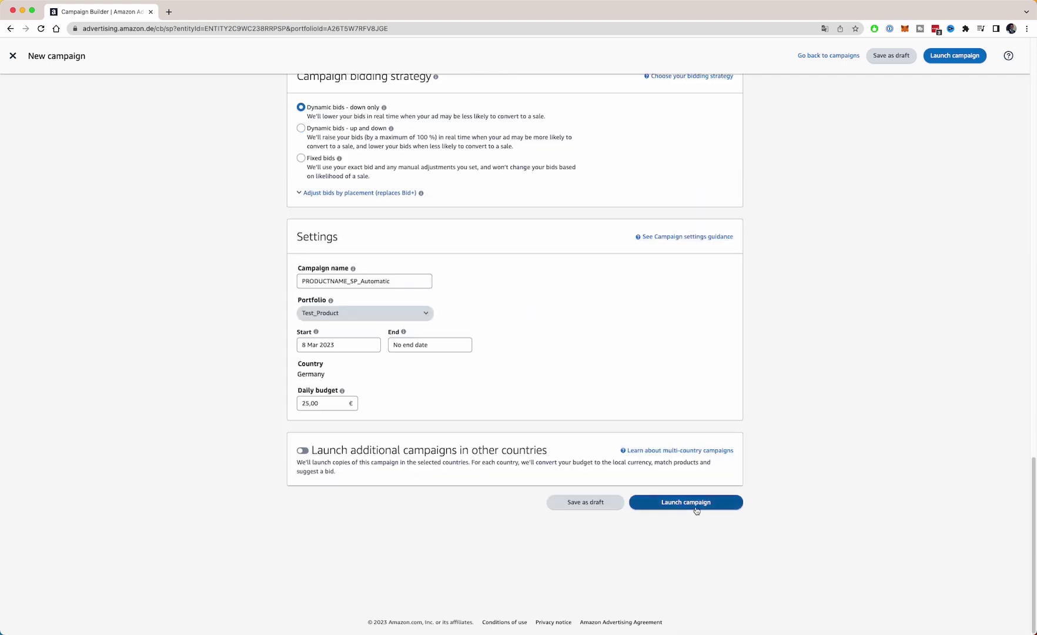